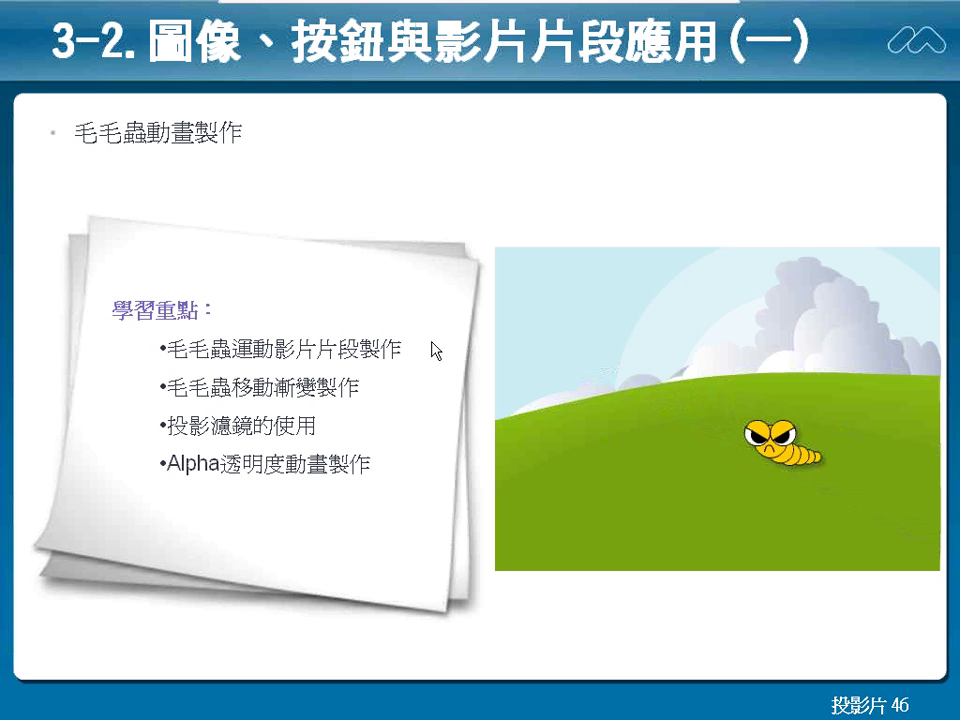
pyautogui.moveTo(920, 550)
pyautogui.mouseDown()
pyautogui.moveTo(707, 404)
pyautogui.moveTo(634, 384)
pyautogui.moveTo(660, 377)
pyautogui.moveTo(886, 540)
pyautogui.mouseUp()
pyautogui.moveTo(634, 390)
pyautogui.mouseDown()
pyautogui.moveTo(532, 512)
pyautogui.moveTo(524, 497)
pyautogui.moveTo(556, 512)
pyautogui.mouseUp()
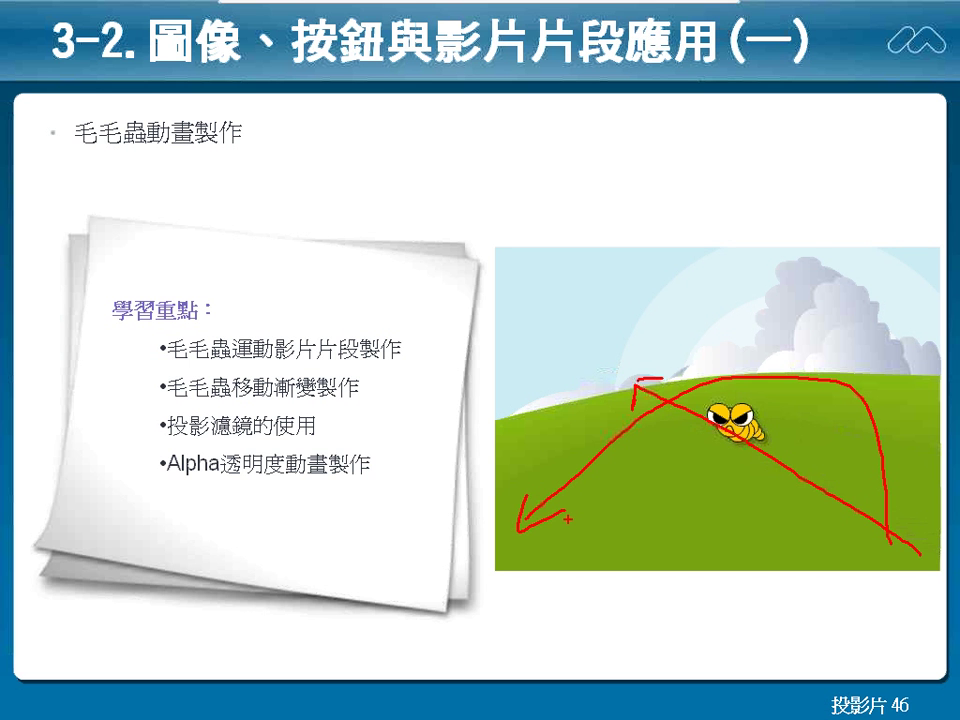
pyautogui.press('e')
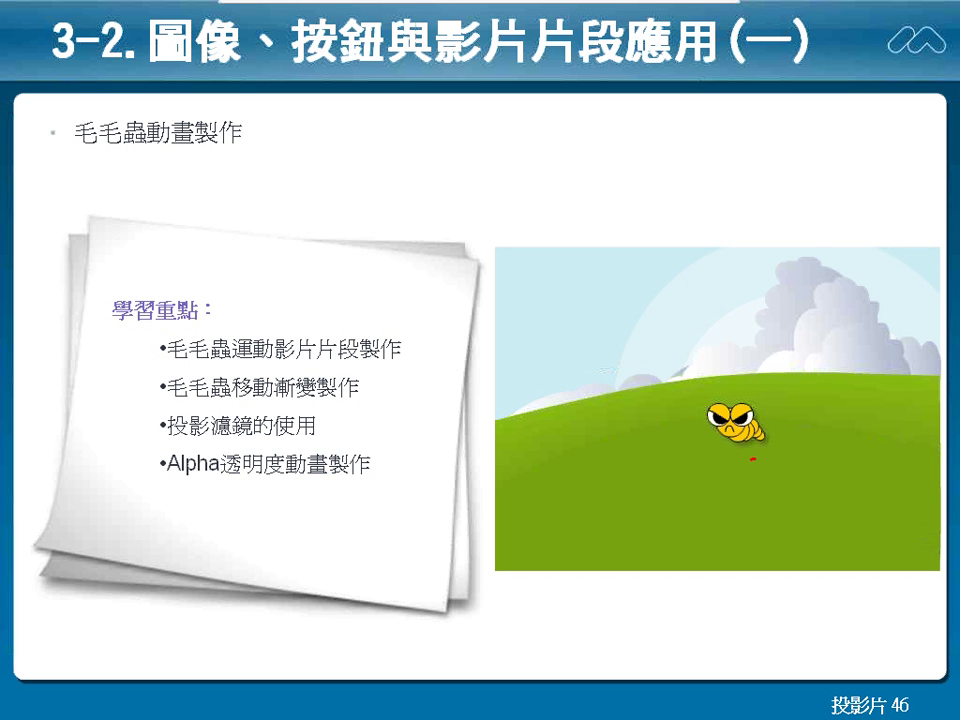
pyautogui.moveTo(712, 402)
pyautogui.mouseDown()
pyautogui.moveTo(754, 459)
pyautogui.moveTo(757, 487)
pyautogui.mouseUp()
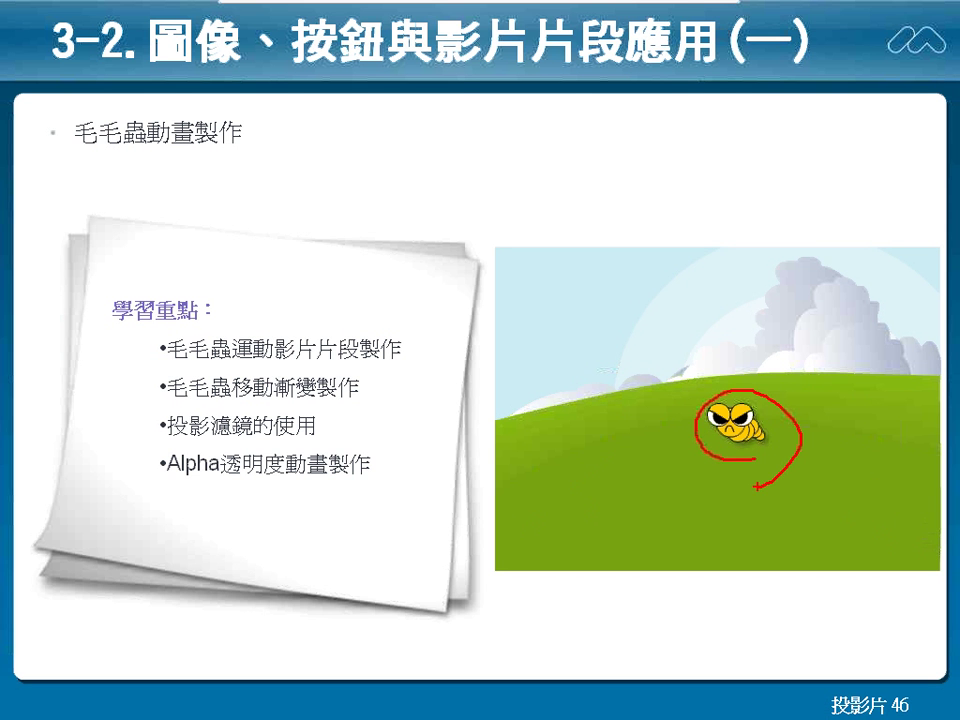
pyautogui.moveTo(880, 556)
pyautogui.mouseDown()
pyautogui.moveTo(669, 324)
pyautogui.moveTo(477, 492)
pyautogui.moveTo(486, 460)
pyautogui.moveTo(512, 482)
pyautogui.mouseUp()
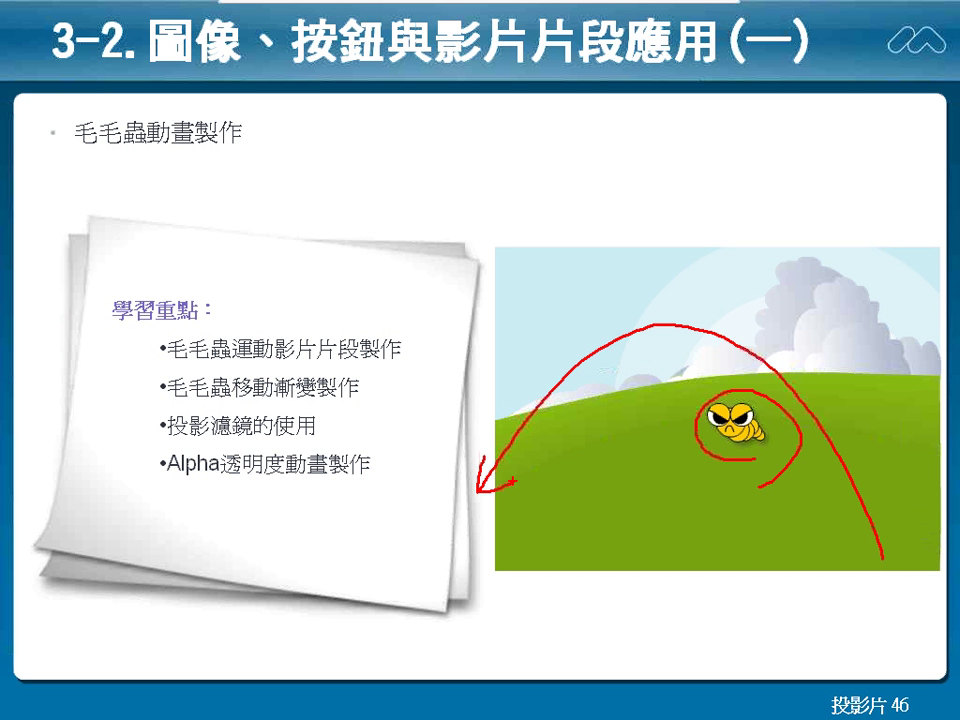
# - Switch from the slide show to the file explorer window showing D:\Flash研習資料
pyautogui.hotkey('alt', 'Tab')
pyautogui.hotkey('alt', 'Tab')
pyautogui.hotkey('alt', 'Tab')
pyautogui.hotkey('alt', 'Tab')
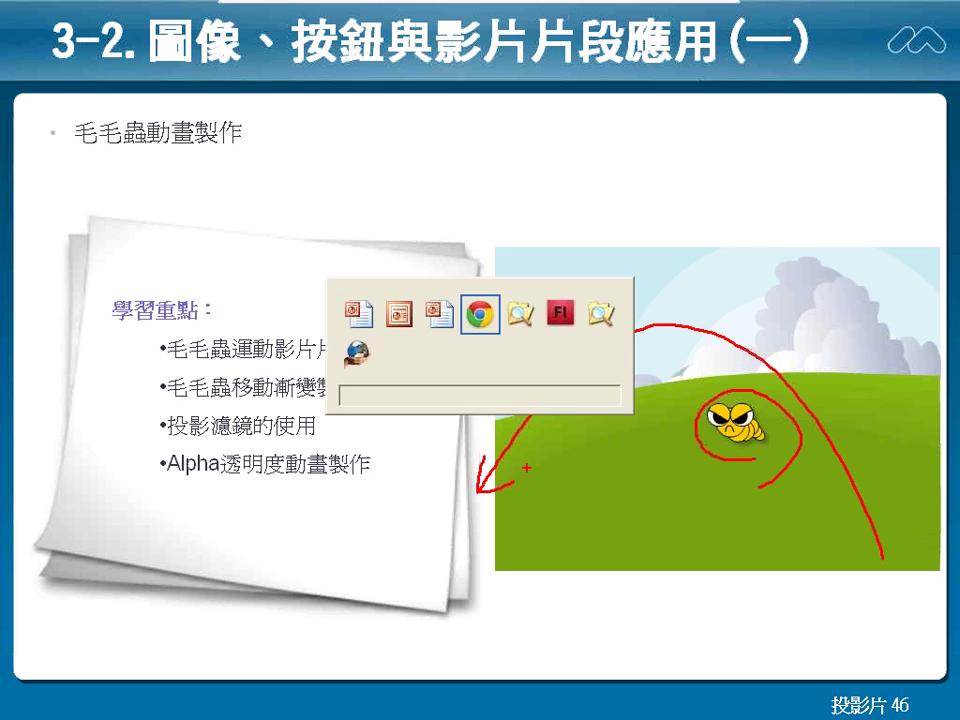
pyautogui.hotkey('alt', 'Tab')
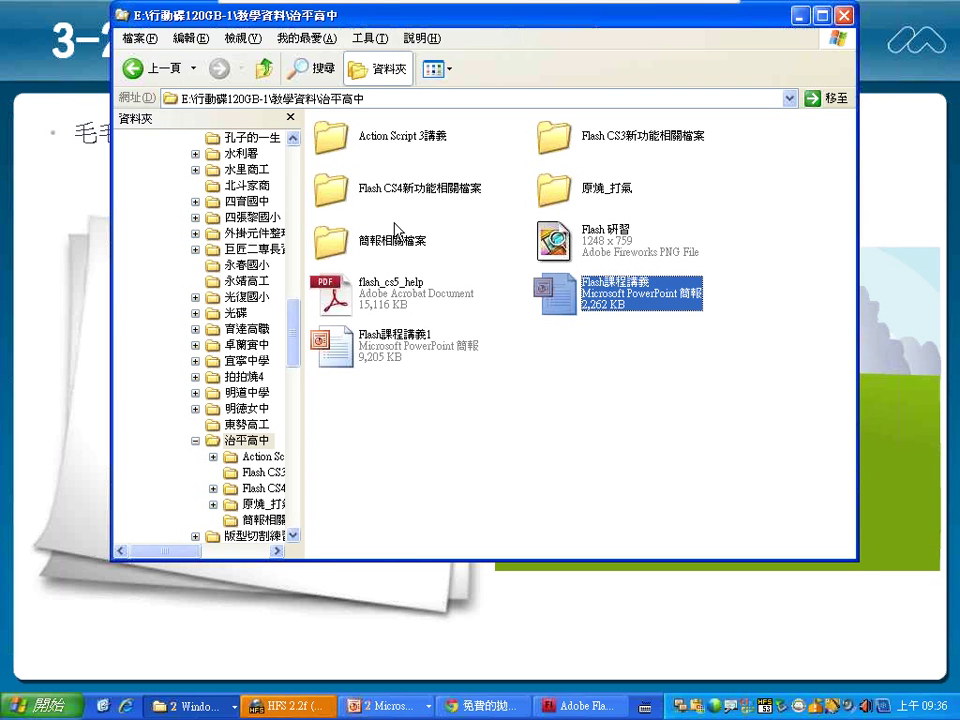
pyautogui.click(190, 706)
pyautogui.click(215, 677)
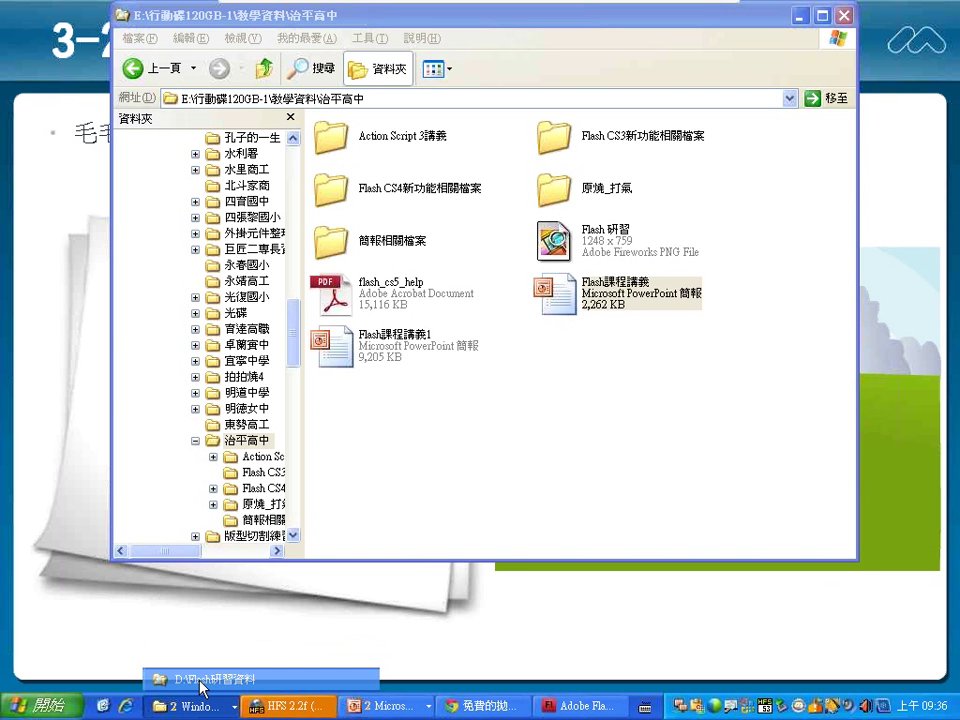
# - Open the Flash document Bug原始檔 from the 毛毛蟲 folder inside Lesson4
pyautogui.scroll(-1, 448, 486)
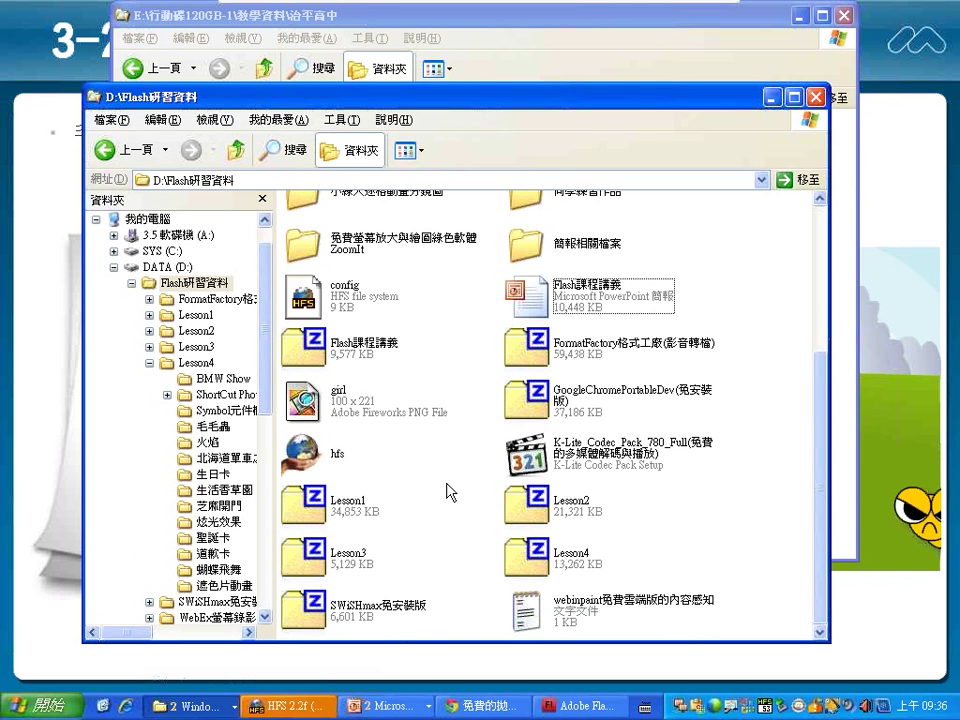
pyautogui.scroll(3, 615, 306)
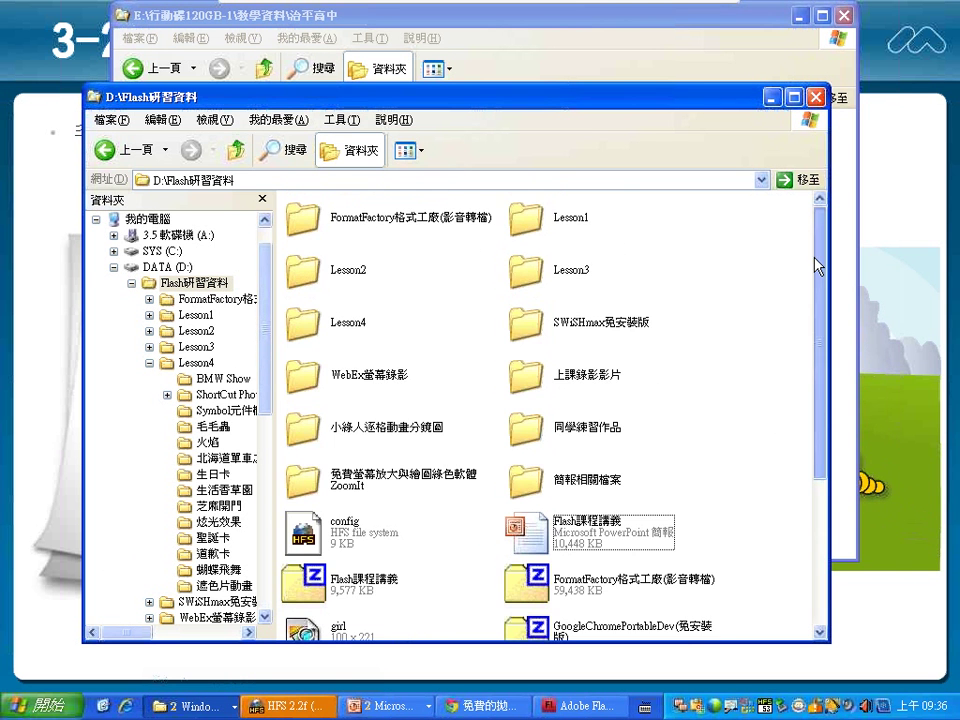
pyautogui.doubleClick(304, 321)
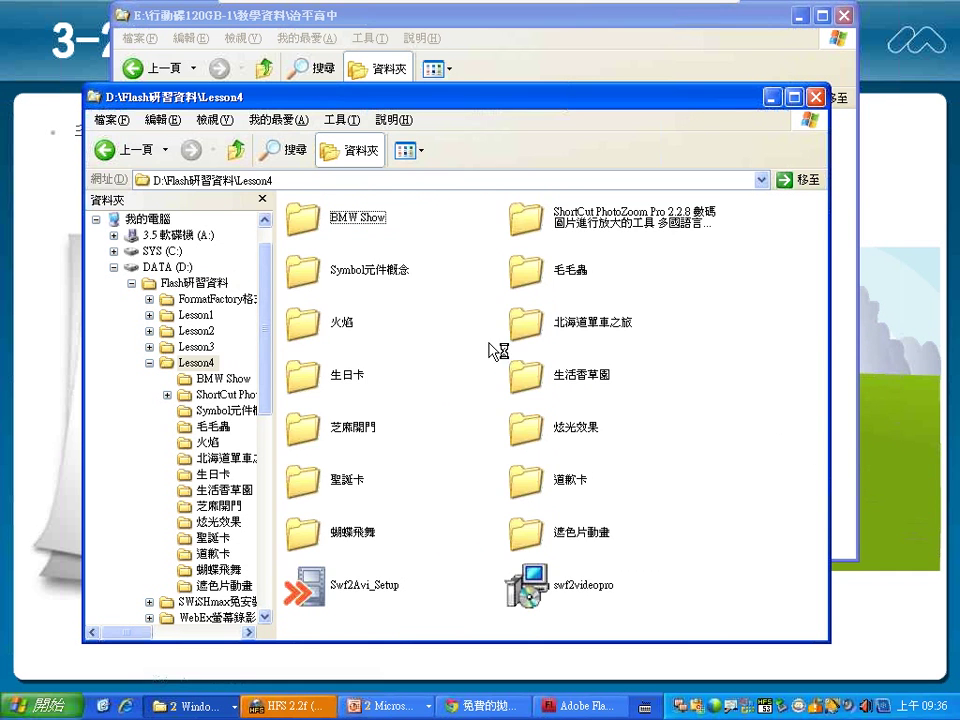
pyautogui.doubleClick(520, 285)
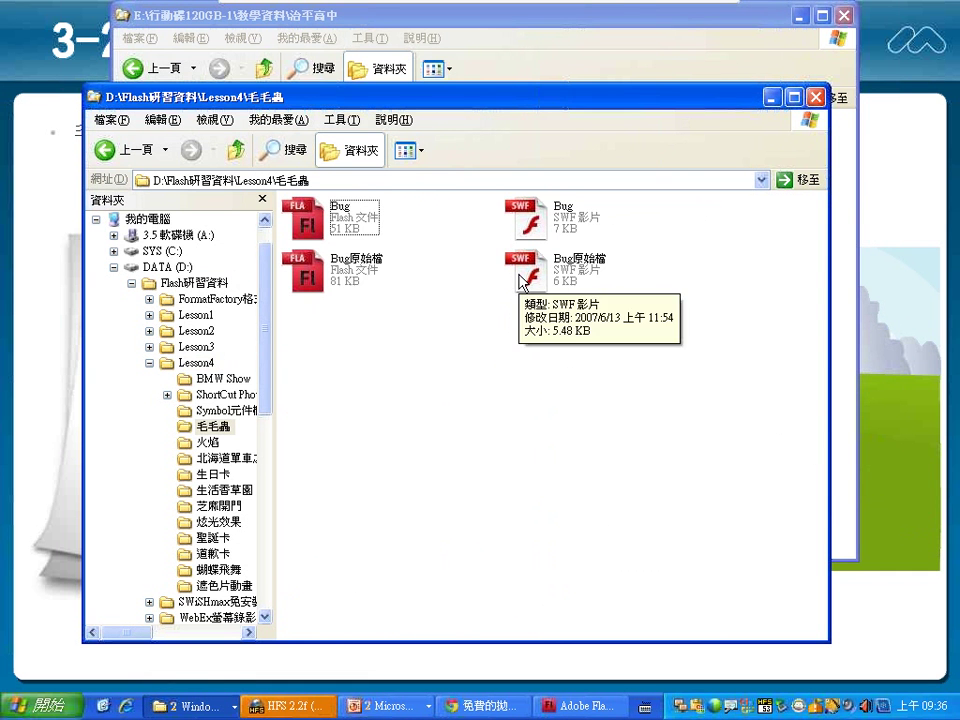
pyautogui.click(313, 278)
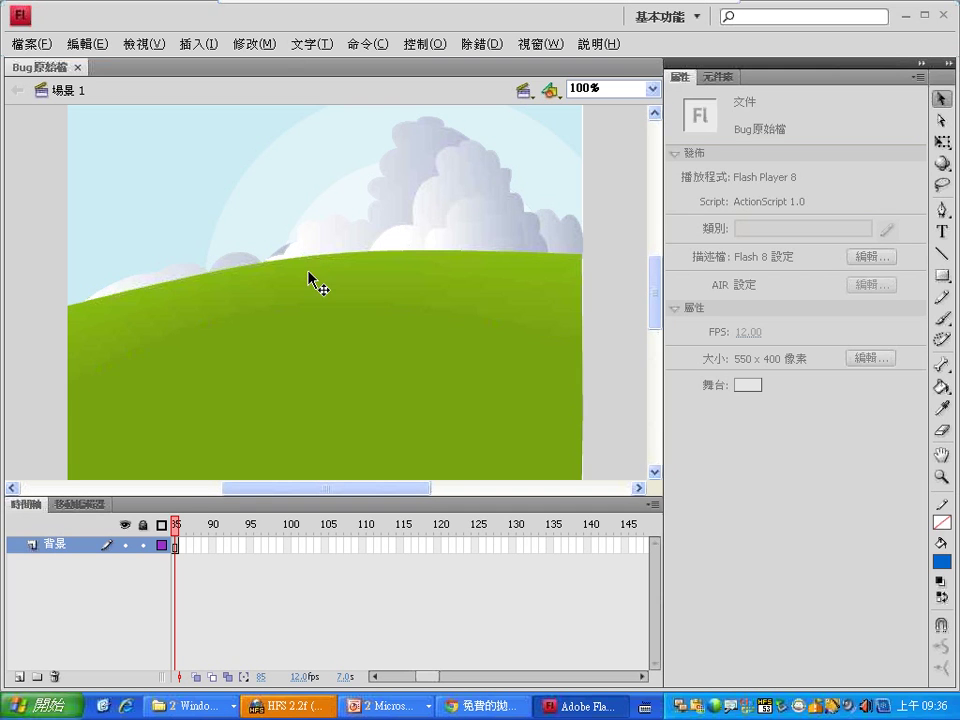
# - Preview the 毛毛蟲動作 symbols and skyback in the library with an enlarged preview area, and look at the start of the 背景 layer's timeline
pyautogui.click(727, 78)
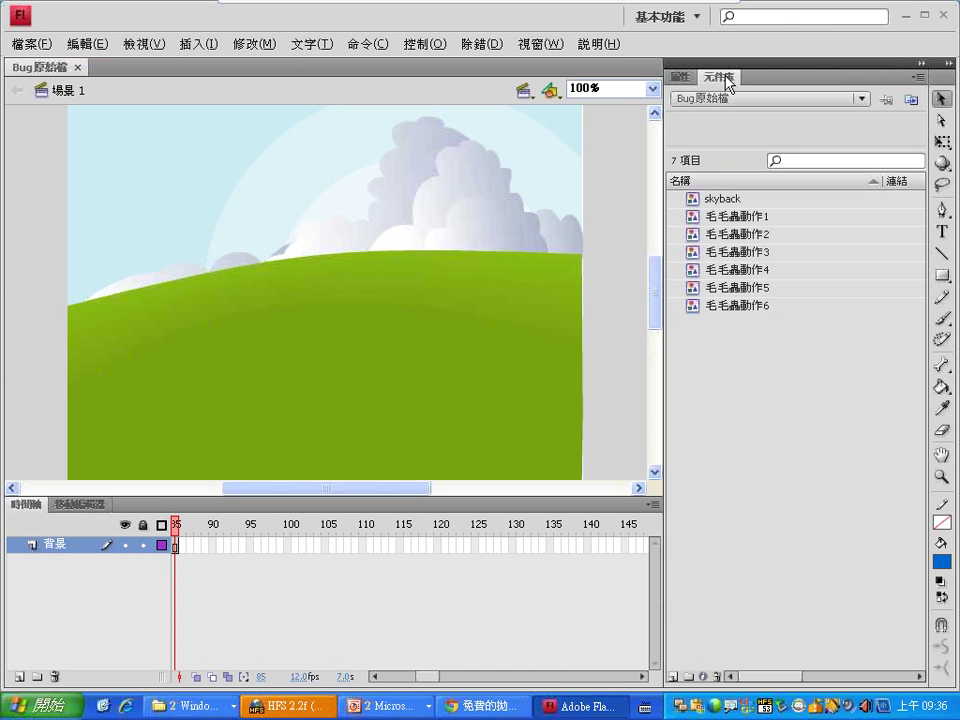
pyautogui.click(735, 218)
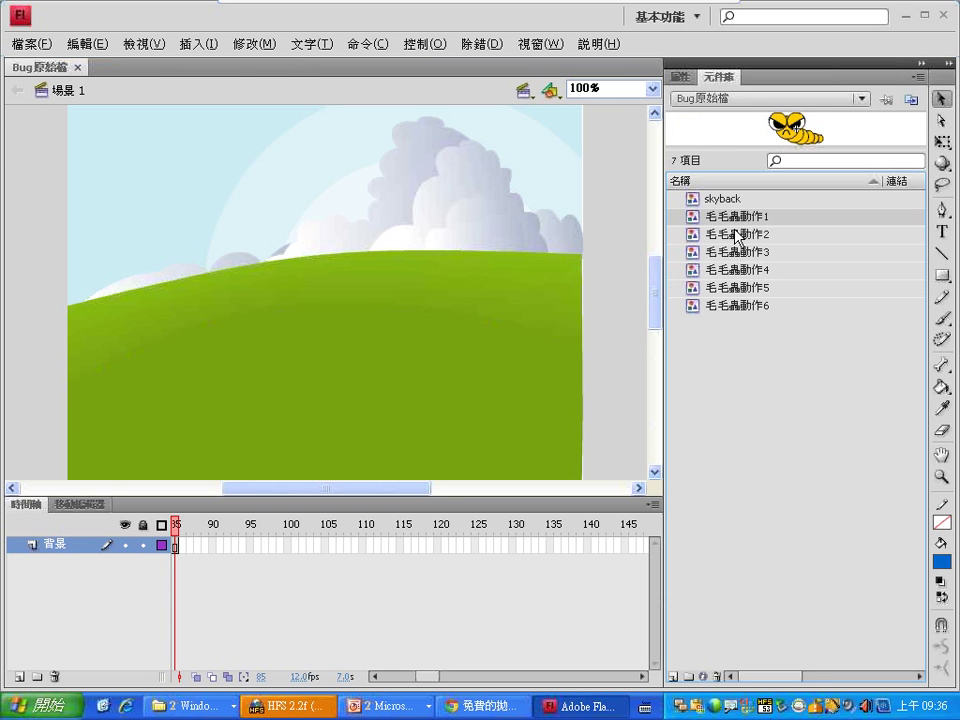
pyautogui.press('Down')
pyautogui.press('Down')
pyautogui.press('Down')
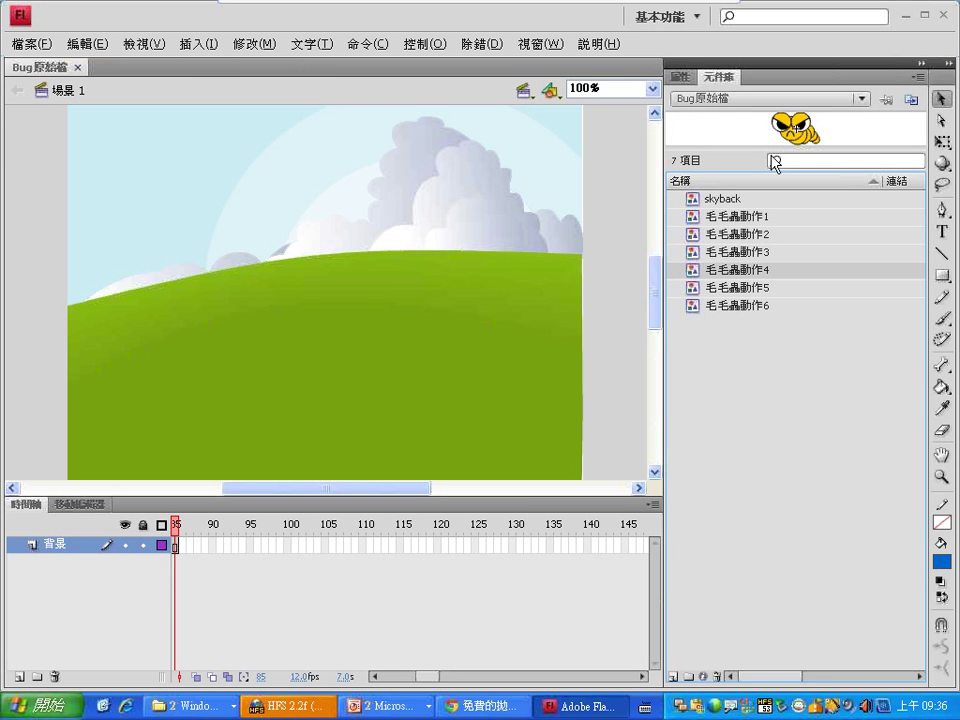
pyautogui.moveTo(767, 148); pyautogui.dragTo(767, 208)
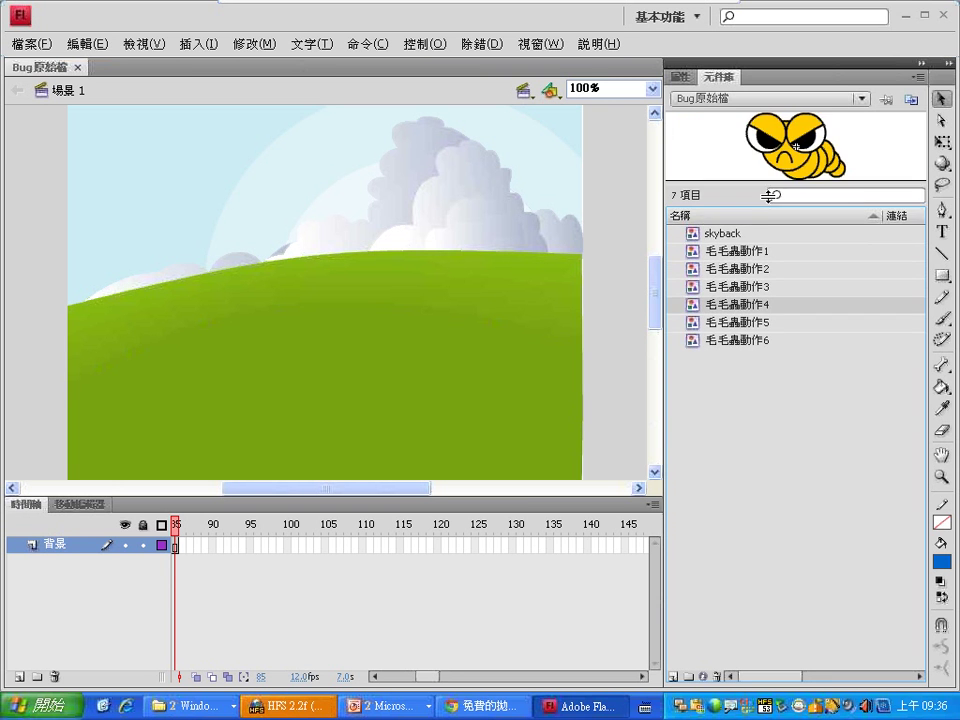
pyautogui.press('Down')
pyautogui.click(746, 298)
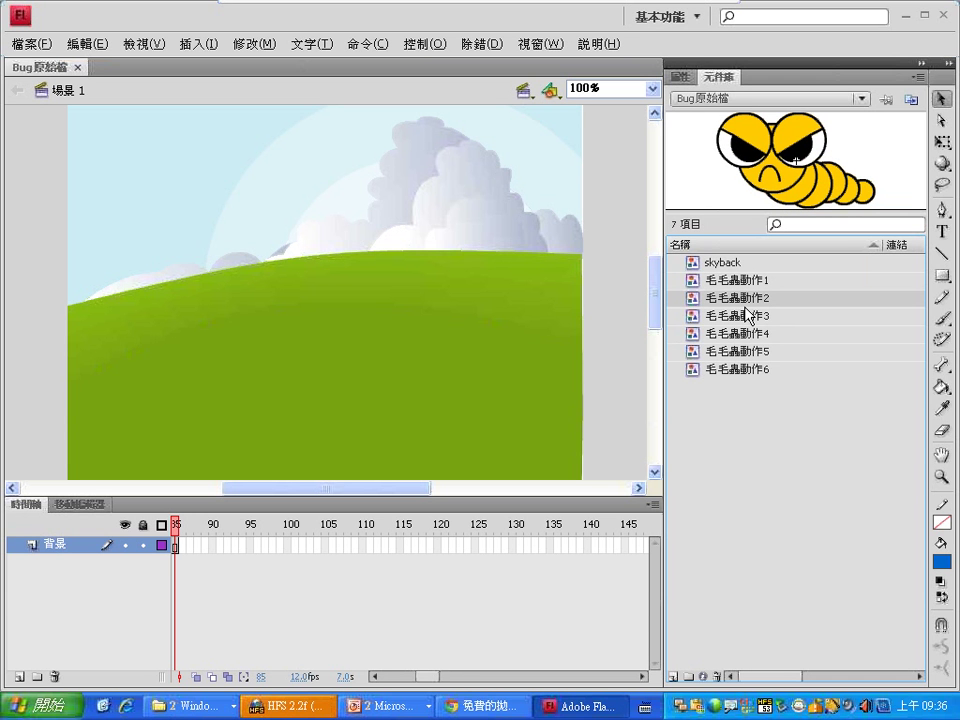
pyautogui.press('Up')
pyautogui.press('Up')
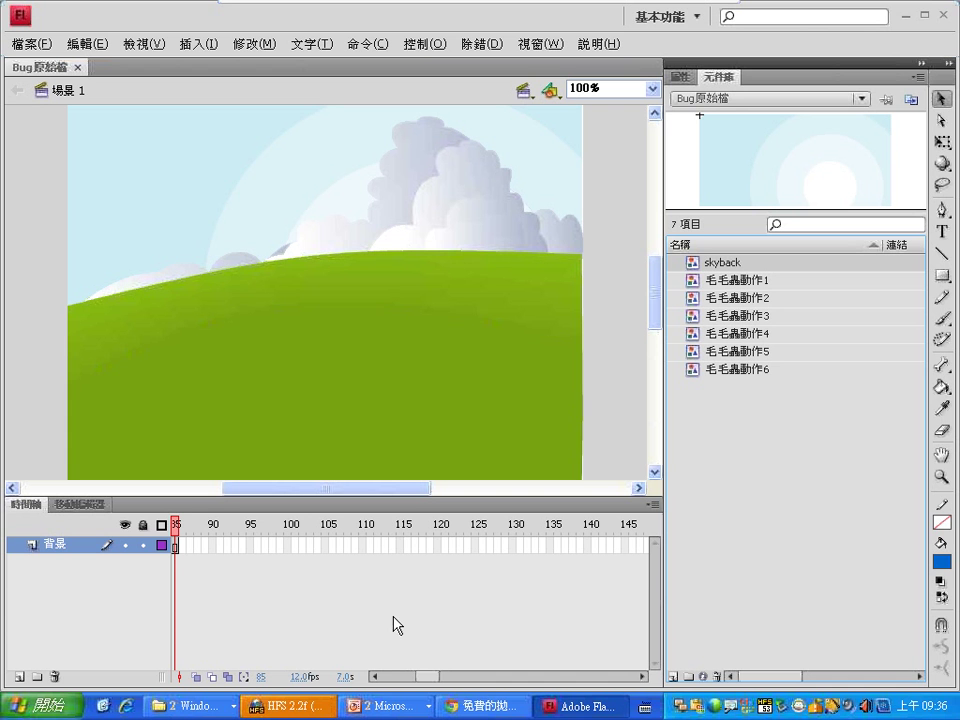
pyautogui.moveTo(423, 677); pyautogui.dragTo(369, 677)
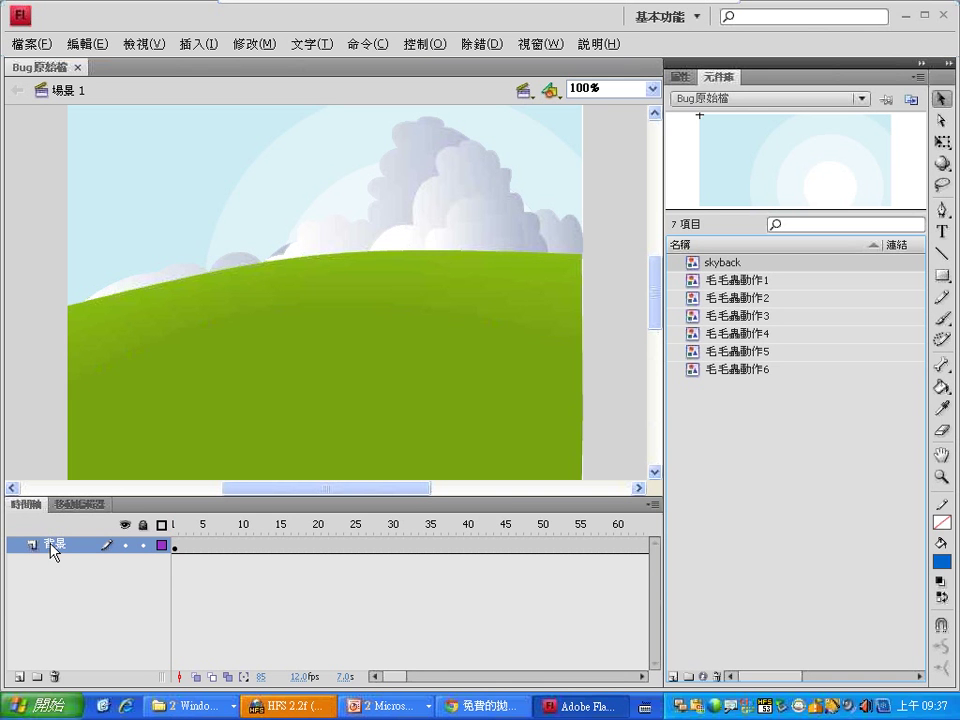
# - Create a new symbol of type 影片片段 (movie clip) named 毛毛蟲MC
pyautogui.click(199, 45)
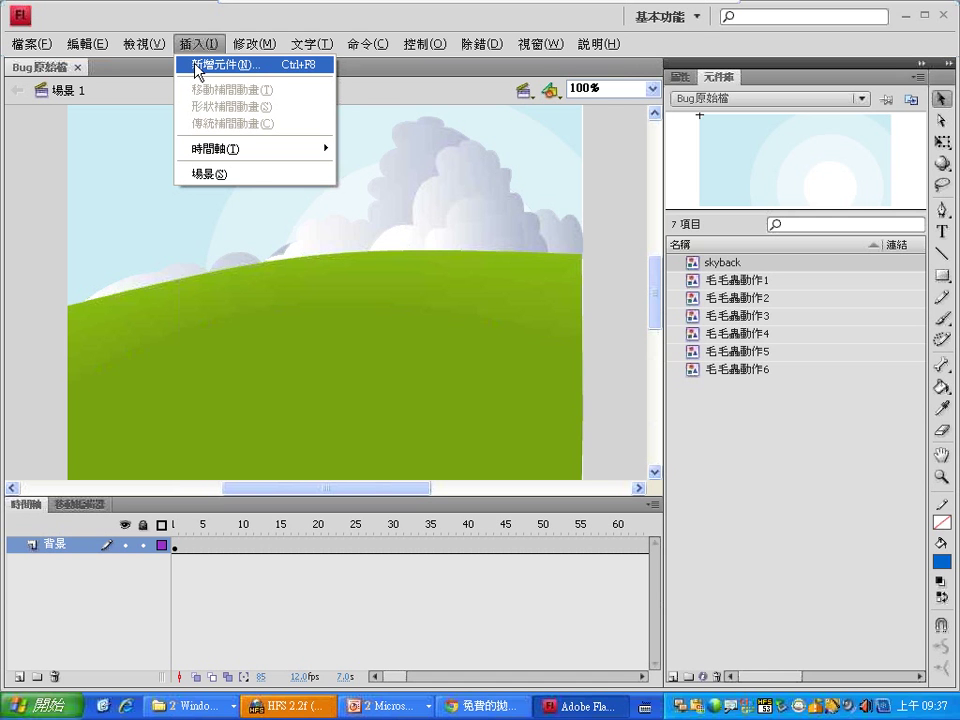
pyautogui.click(196, 66)
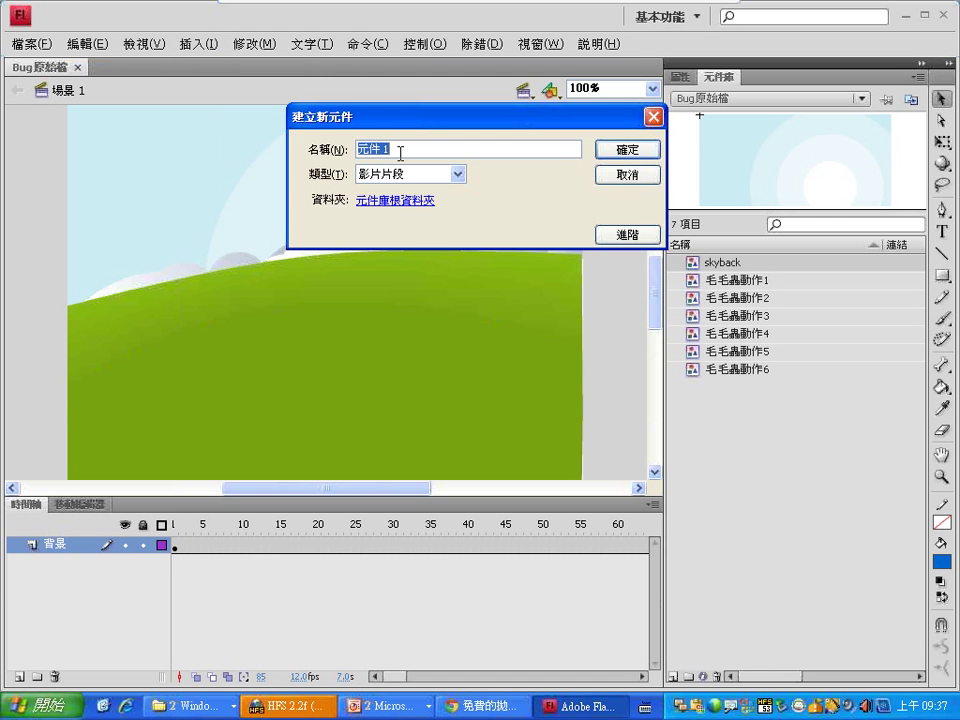
pyautogui.click(457, 174)
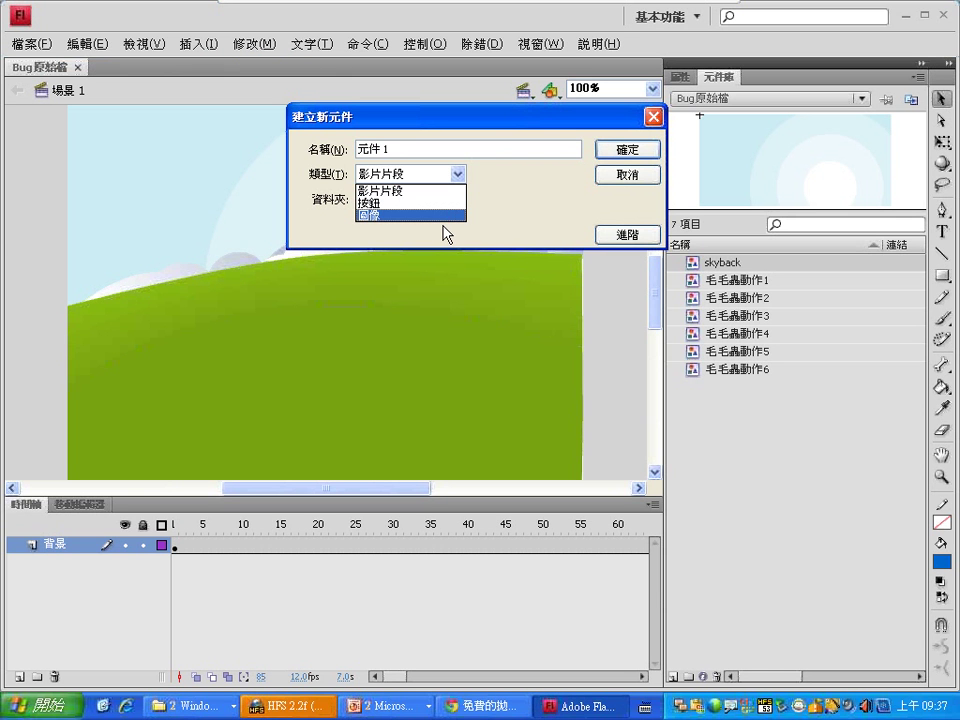
pyautogui.click(441, 182)
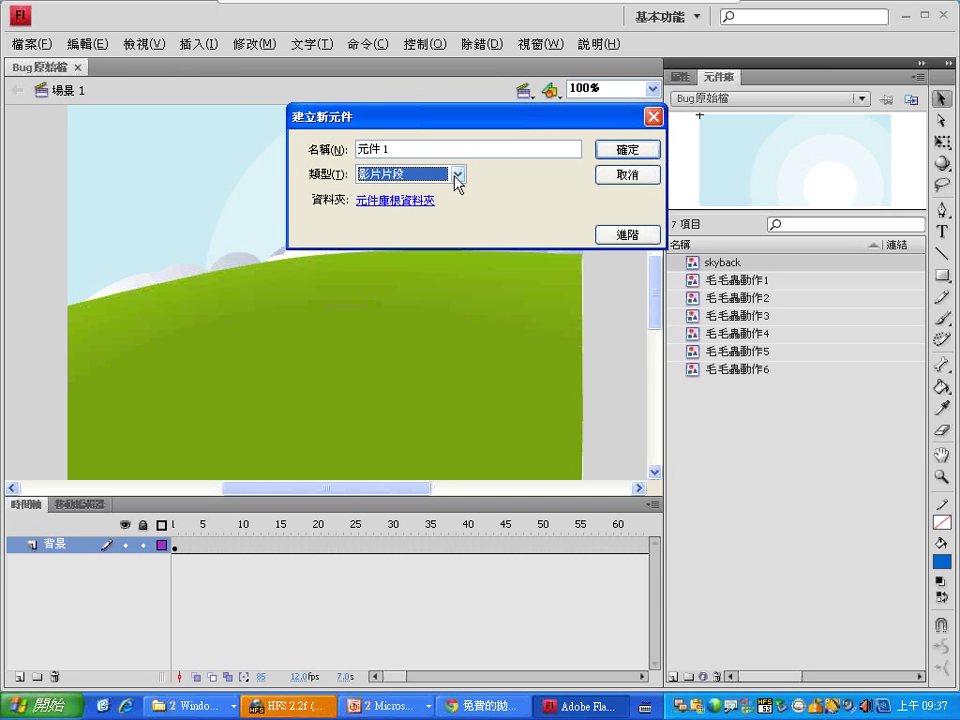
pyautogui.moveTo(414, 147); pyautogui.dragTo(329, 160)
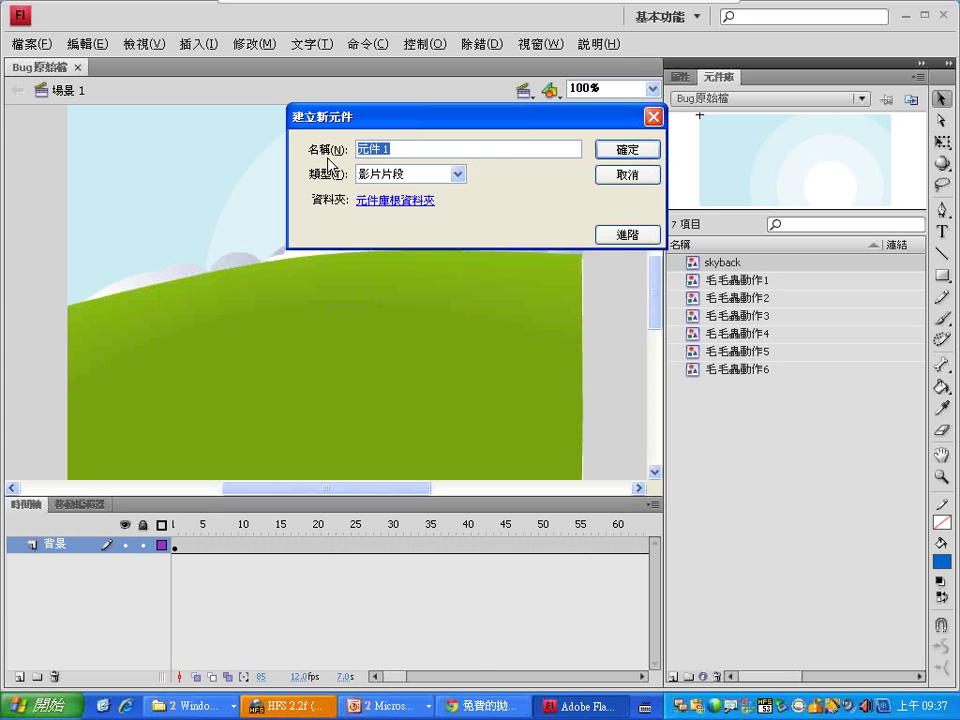
pyautogui.hotkey('ctrl', 'space')
pyautogui.click(645, 706)
pyautogui.click(665, 660)
pyautogui.write('毛毛')
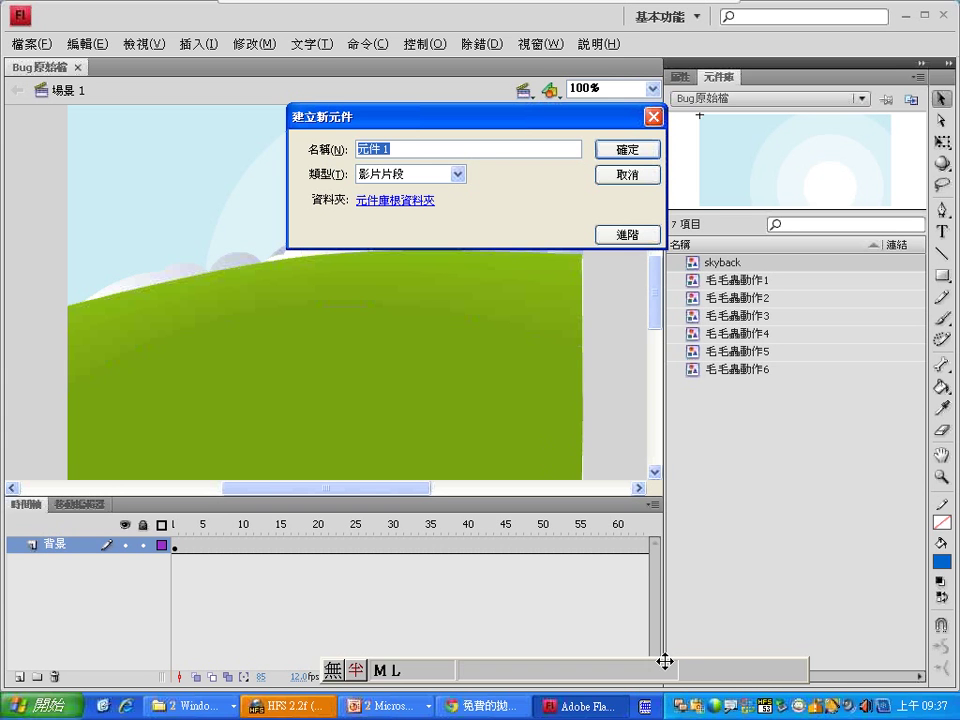
pyautogui.write('ccc')
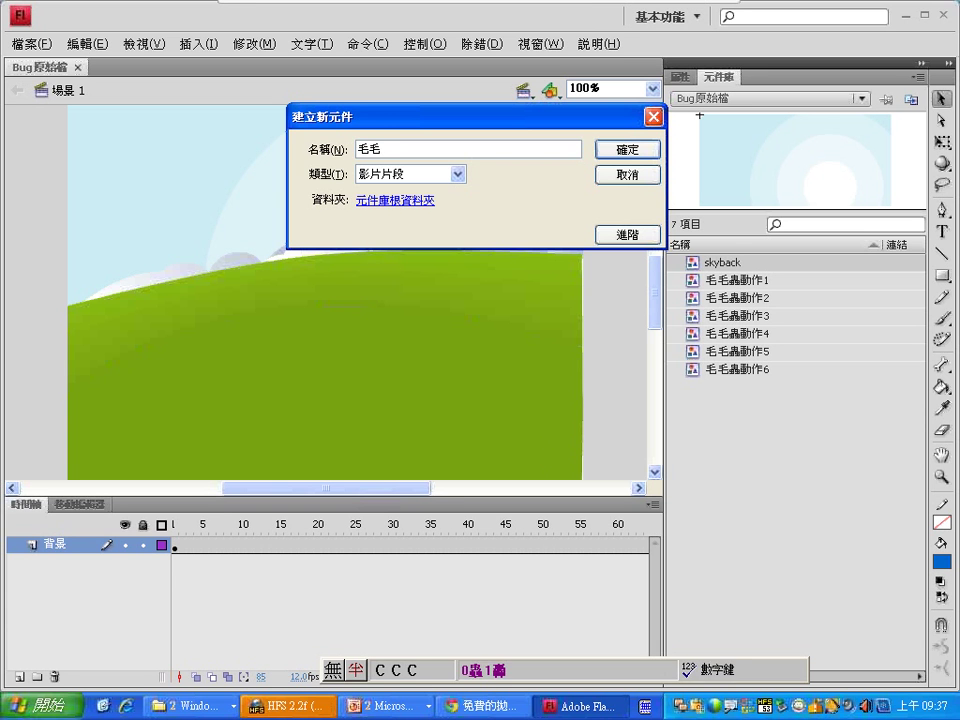
pyautogui.press('space')
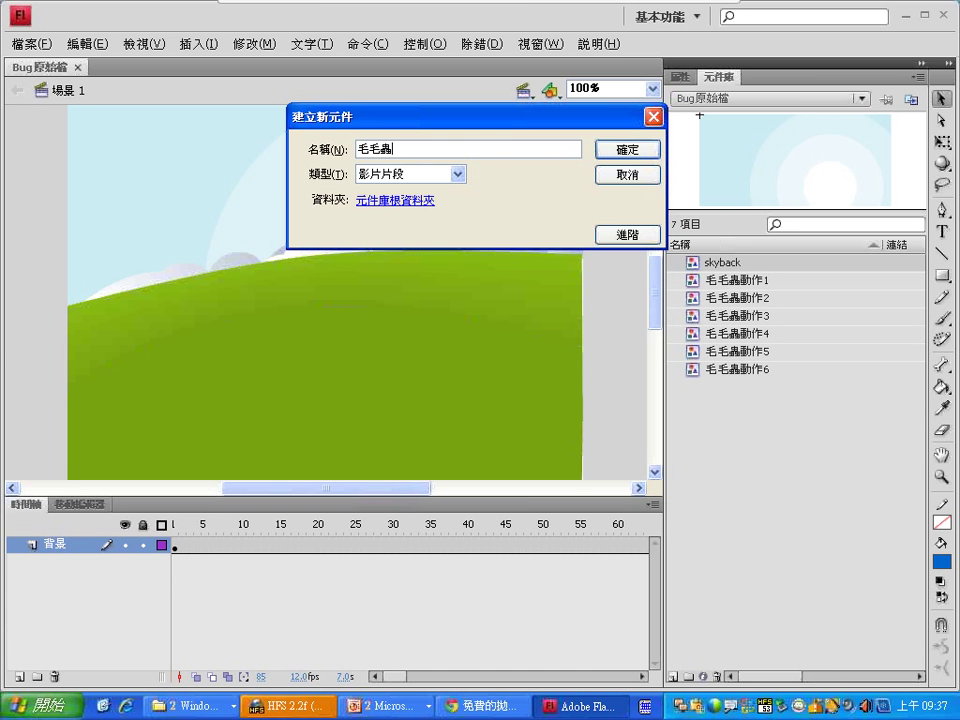
pyautogui.write('MC')
pyautogui.click(627, 150)
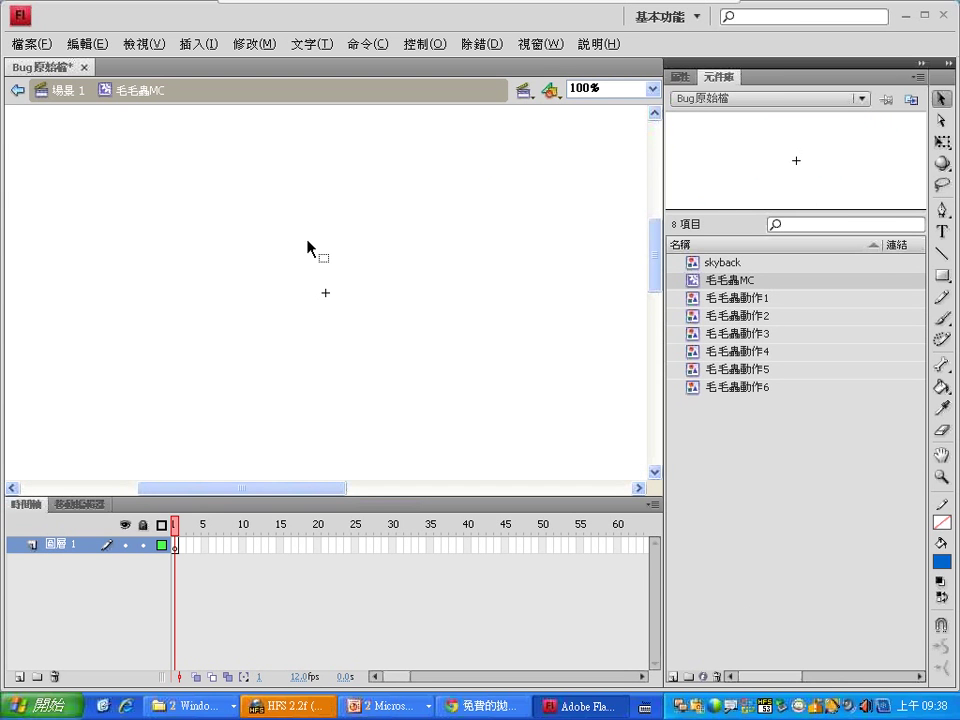
pyautogui.moveTo(413, 306)
pyautogui.mouseDown()
pyautogui.moveTo(199, 296)
pyautogui.moveTo(425, 330)
pyautogui.moveTo(390, 324)
pyautogui.mouseUp()
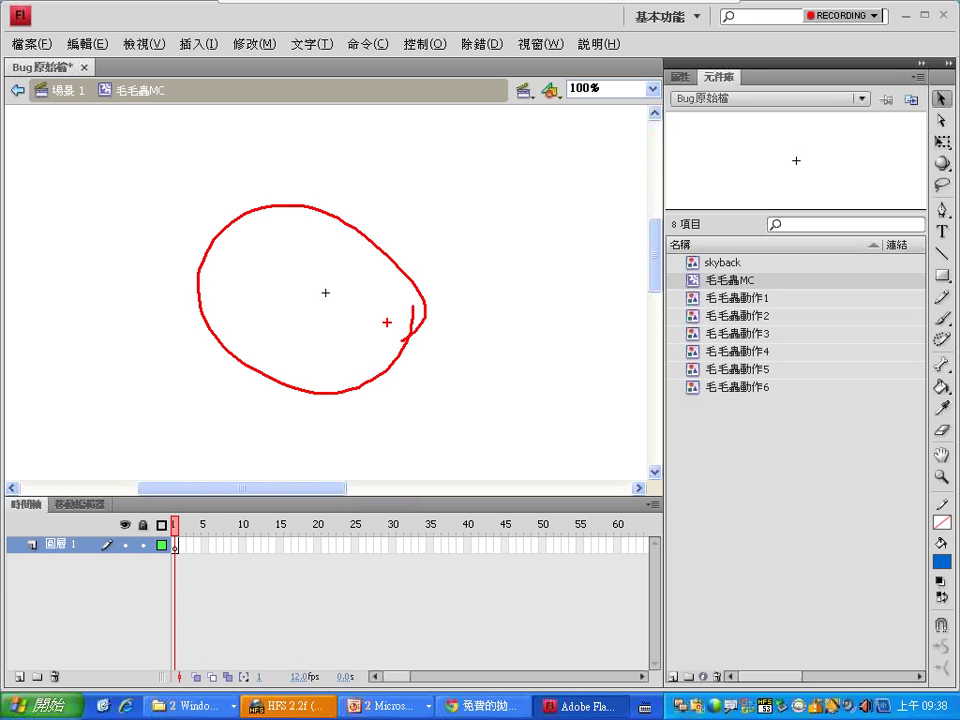
pyautogui.hotkey('ctrl', 'z')
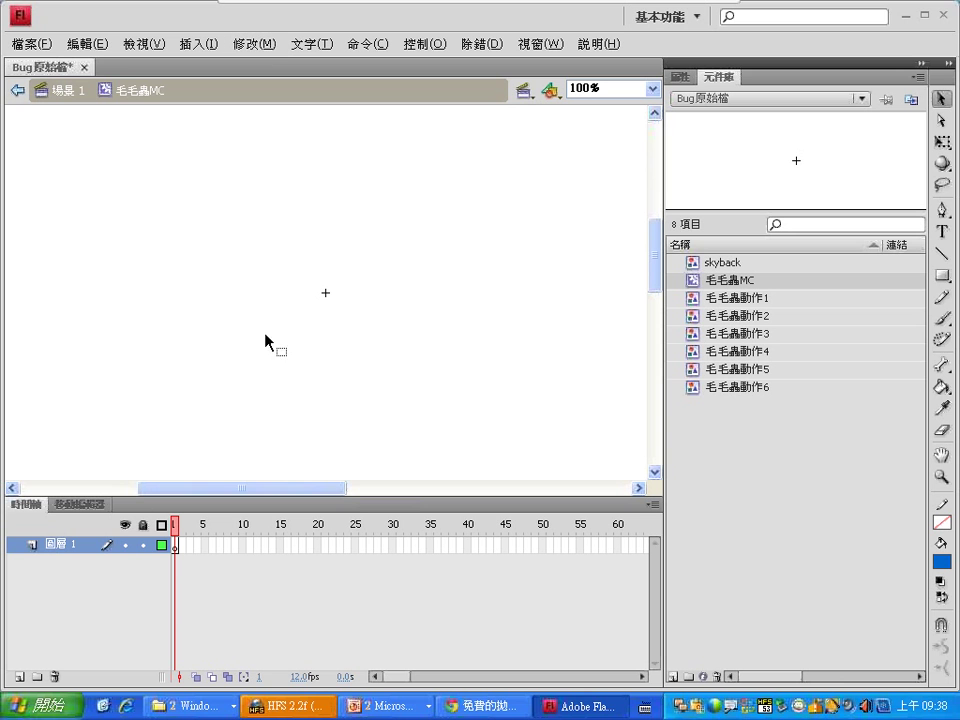
pyautogui.moveTo(244, 571)
pyautogui.mouseDown()
pyautogui.moveTo(53, 501)
pyautogui.moveTo(278, 499)
pyautogui.moveTo(148, 653)
pyautogui.mouseUp()
# - Return to 場景 1 and reopen the 毛毛蟲MC symbol from the library for editing
pyautogui.click(62, 90)
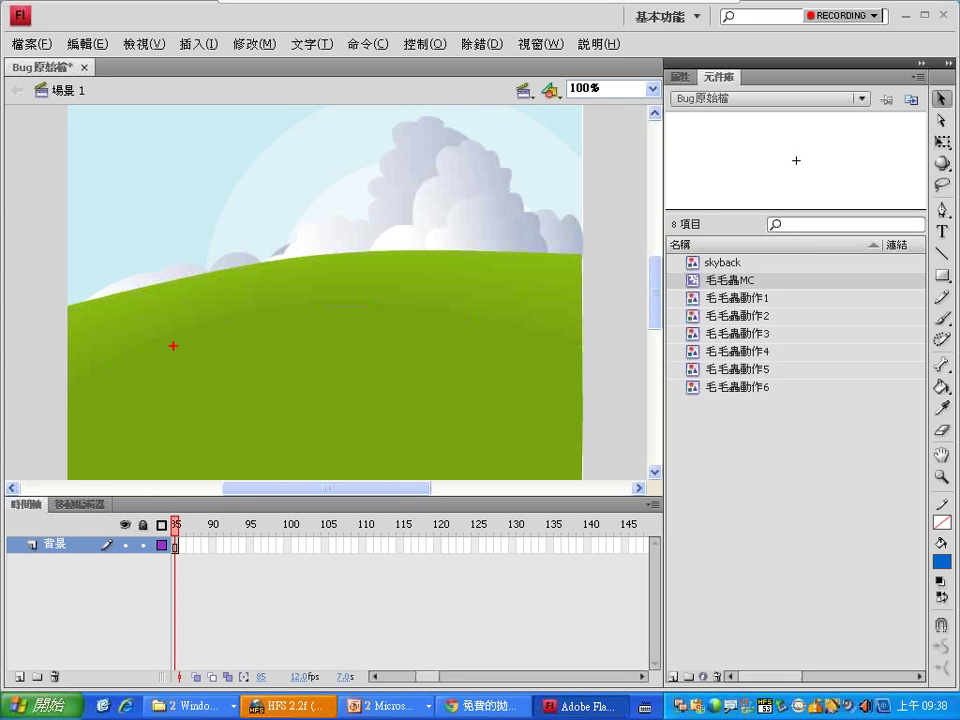
pyautogui.moveTo(210, 22)
pyautogui.mouseDown()
pyautogui.moveTo(172, 55)
pyautogui.moveTo(258, 64)
pyautogui.moveTo(583, 156)
pyautogui.moveTo(656, 219)
pyautogui.moveTo(669, 279)
pyautogui.moveTo(677, 275)
pyautogui.moveTo(660, 285)
pyautogui.moveTo(710, 292)
pyautogui.mouseUp()
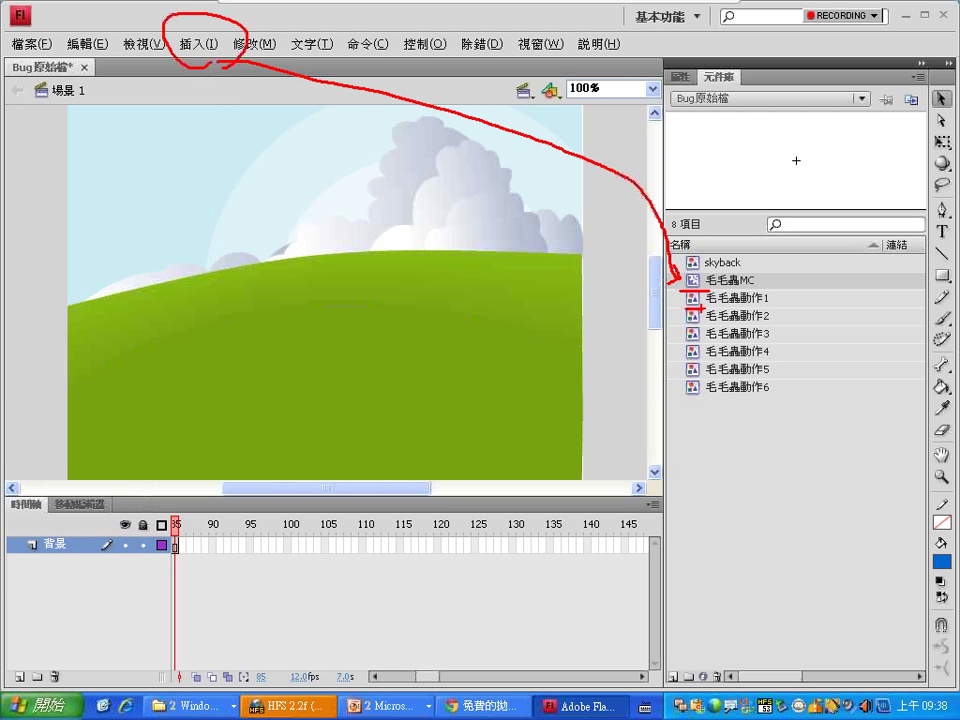
pyautogui.press('Escape')
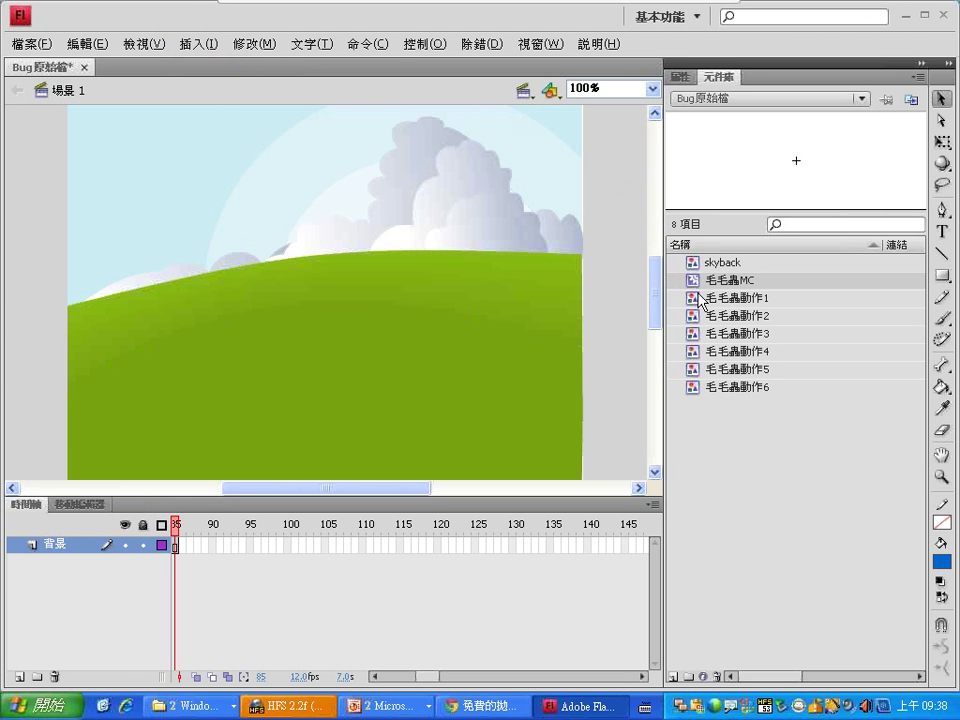
pyautogui.doubleClick(695, 282)
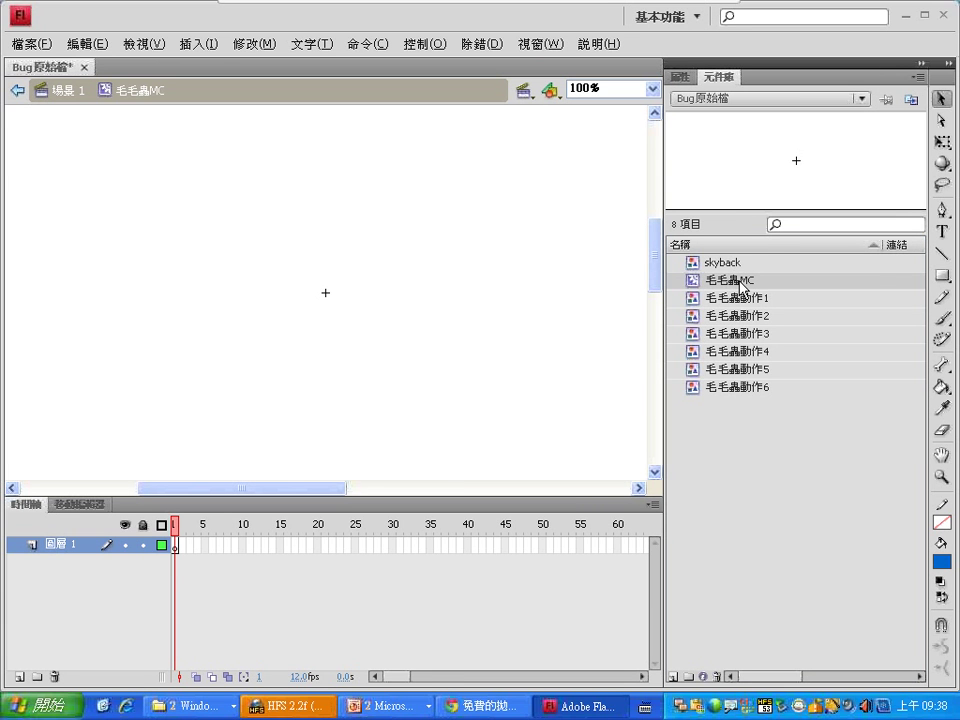
pyautogui.doubleClick(740, 284)
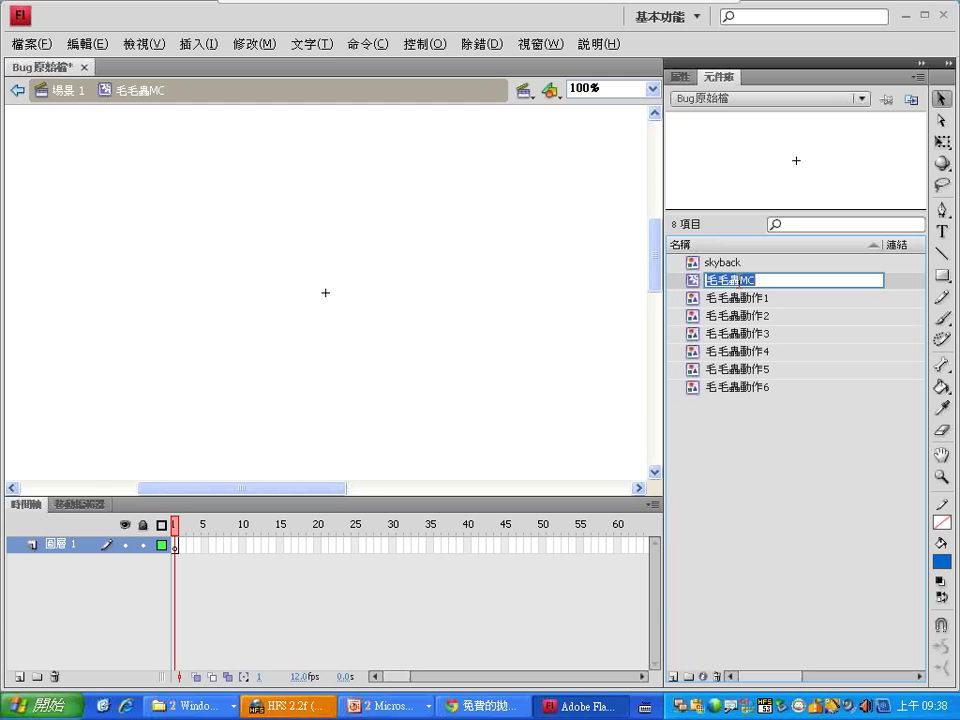
pyautogui.click(697, 285)
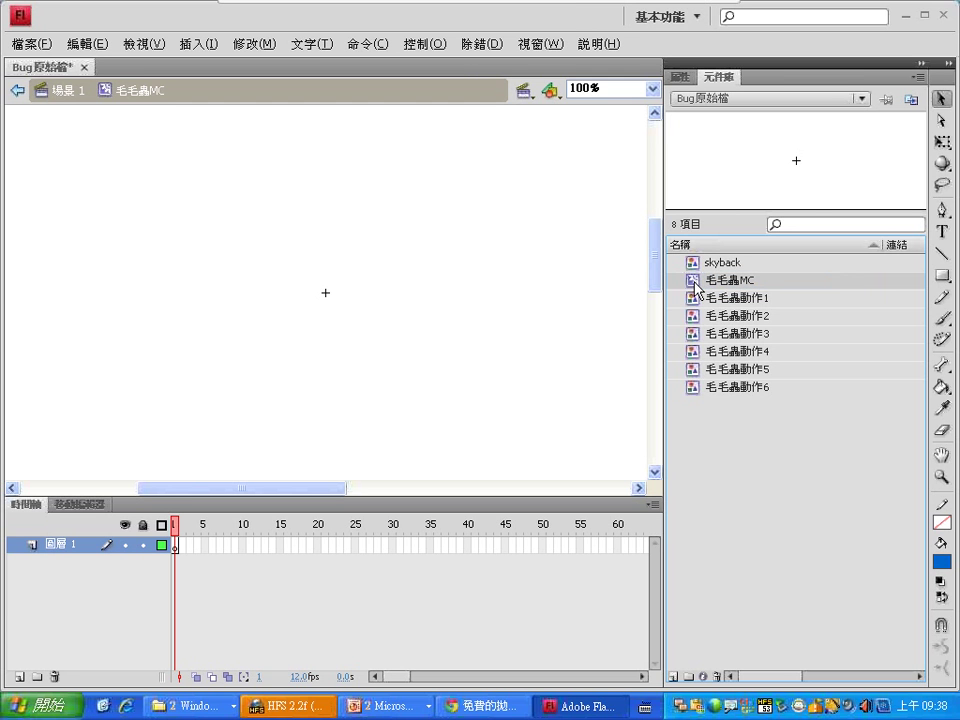
# - Place 毛毛蟲動作1 on the centre mark of 毛毛蟲MC in frame 1 and insert a keyframe at frame 2 of 圖層 1
pyautogui.click(735, 300)
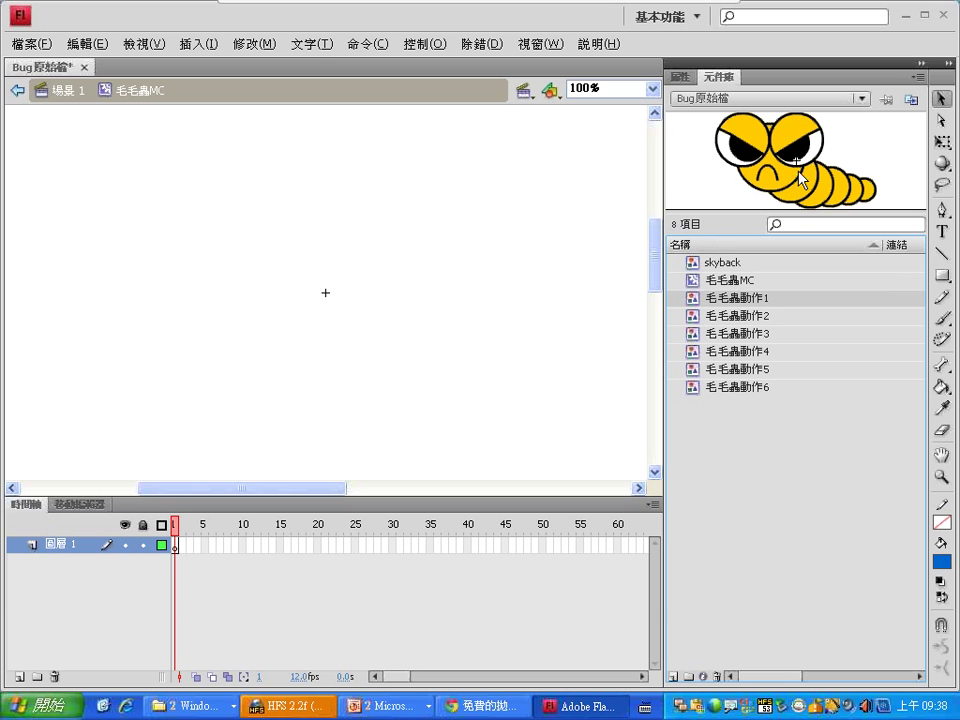
pyautogui.moveTo(800, 178); pyautogui.dragTo(326, 294)
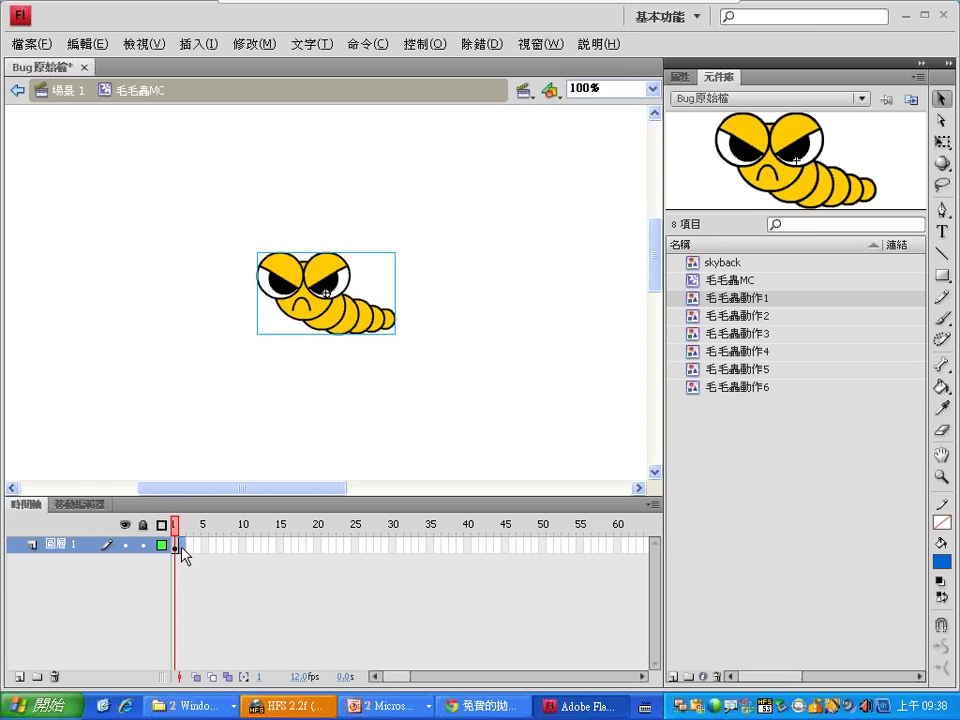
pyautogui.click(182, 549)
pyautogui.rightClick(182, 549)
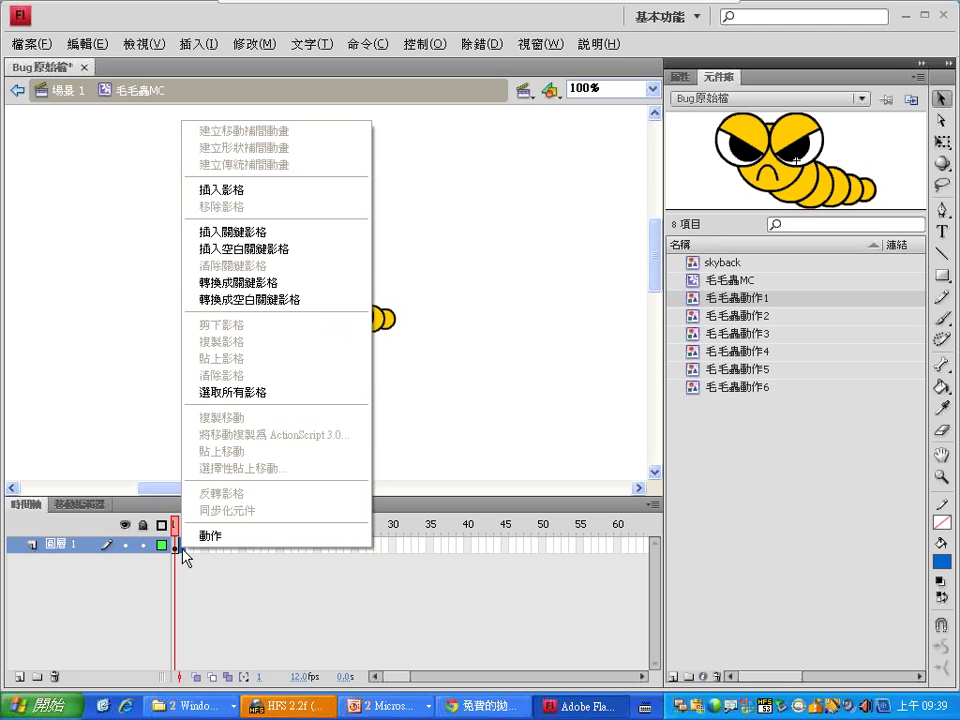
pyautogui.click(252, 234)
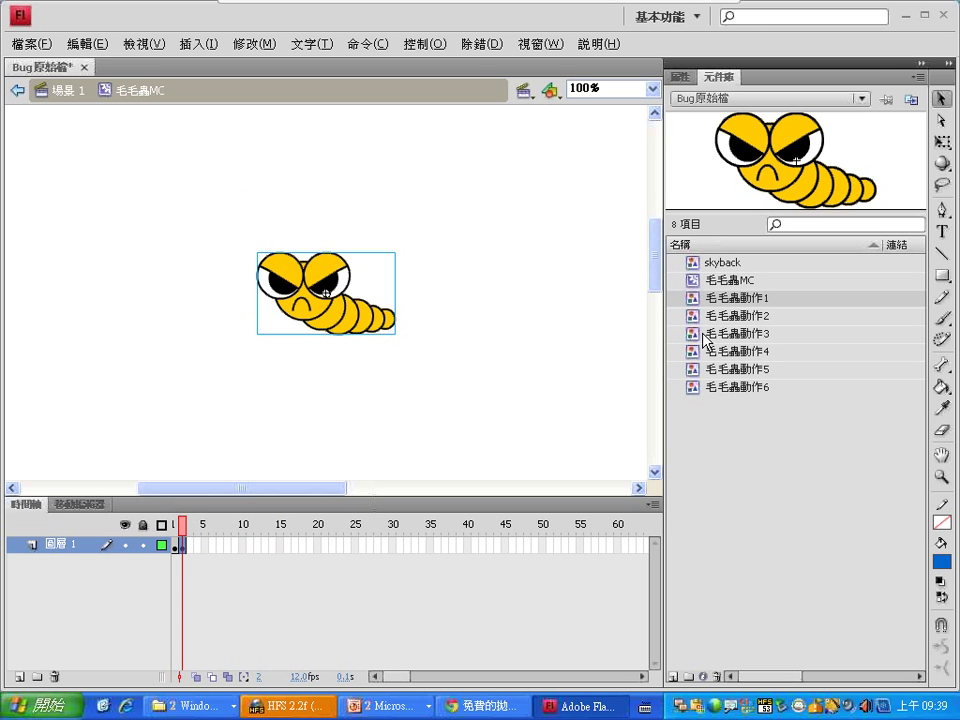
# - Swap the caterpillar instance in frame 2 for the symbol 毛毛蟲動作2 and compare it with frame 1
pyautogui.moveTo(735, 315)
pyautogui.mouseDown()
pyautogui.moveTo(330, 305)
pyautogui.moveTo(343, 340)
pyautogui.moveTo(341, 328)
pyautogui.moveTo(343, 339)
pyautogui.moveTo(713, 300)
pyautogui.moveTo(722, 320)
pyautogui.mouseUp()
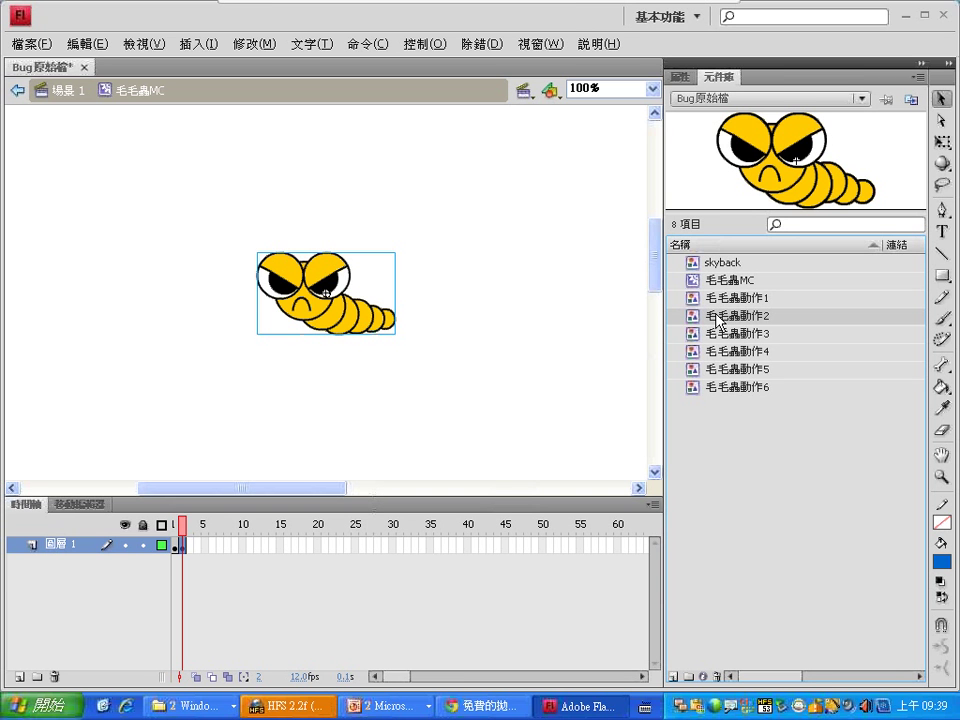
pyautogui.moveTo(716, 320); pyautogui.dragTo(692, 92)
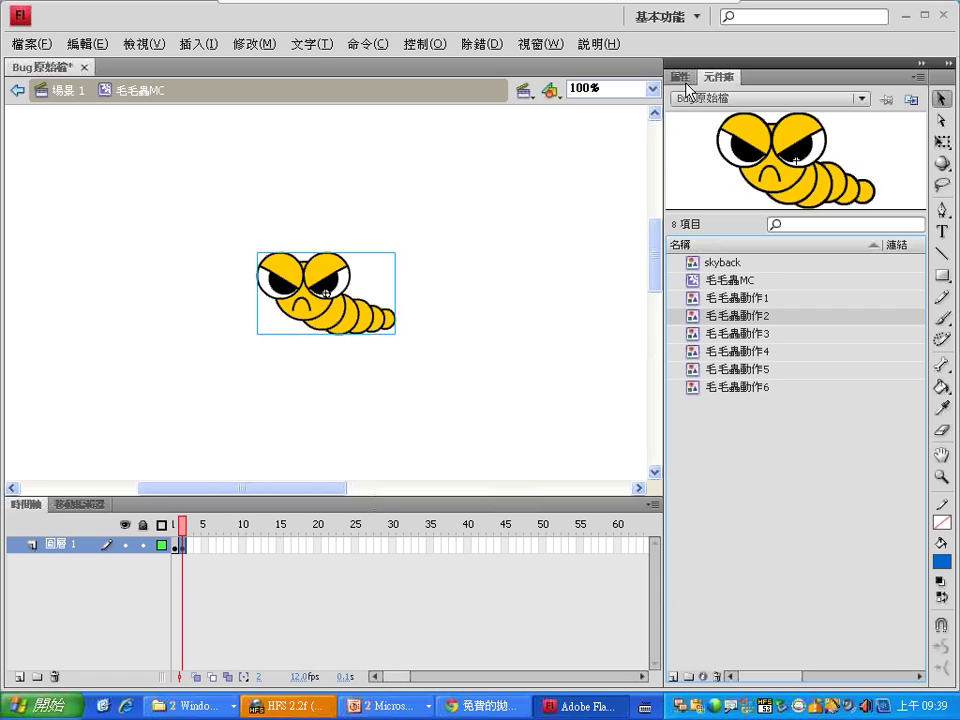
pyautogui.click(686, 86)
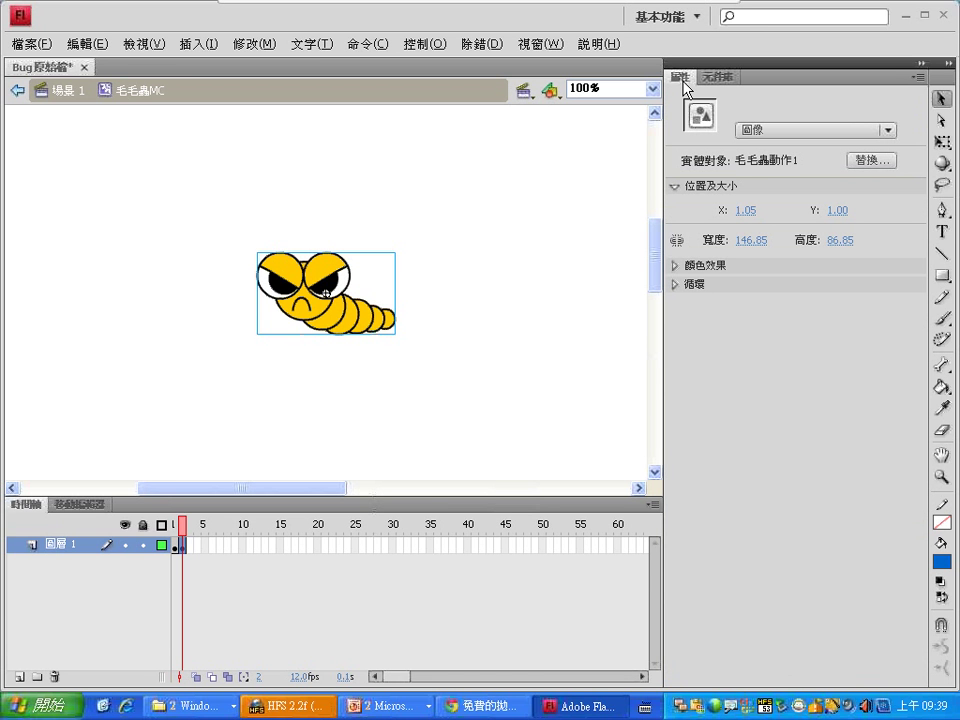
pyautogui.moveTo(685, 88); pyautogui.dragTo(424, 252)
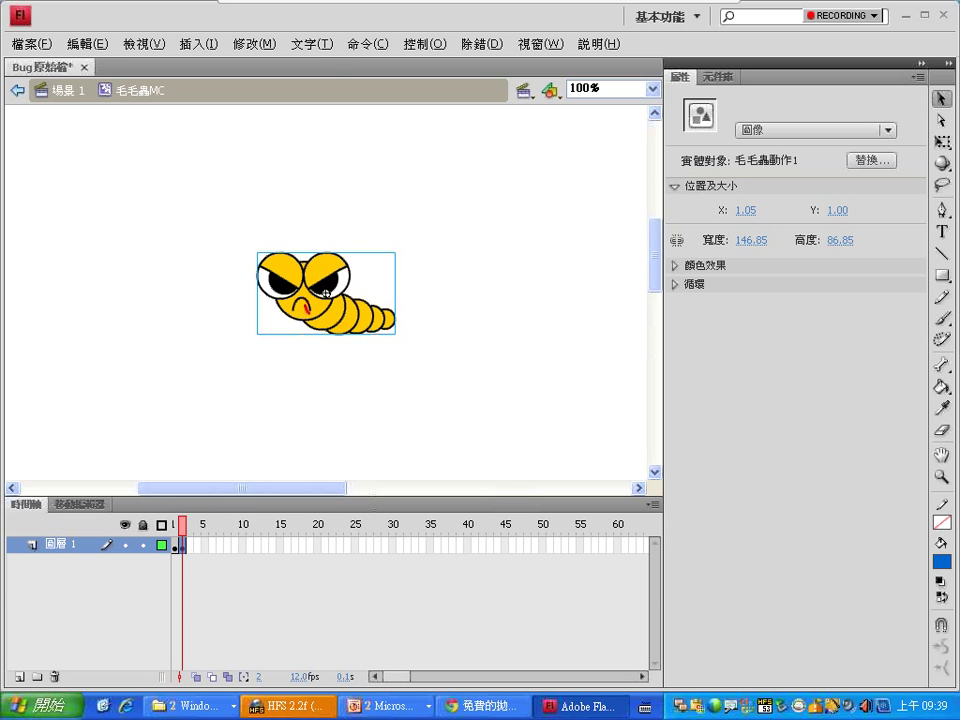
pyautogui.moveTo(350, 262); pyautogui.dragTo(310, 321)
pyautogui.moveTo(367, 297)
pyautogui.mouseDown()
pyautogui.moveTo(398, 236)
pyautogui.moveTo(620, 147)
pyautogui.moveTo(649, 152)
pyautogui.moveTo(655, 178)
pyautogui.mouseUp()
pyautogui.moveTo(895, 180)
pyautogui.mouseDown()
pyautogui.moveTo(850, 150)
pyautogui.moveTo(911, 168)
pyautogui.moveTo(882, 202)
pyautogui.mouseUp()
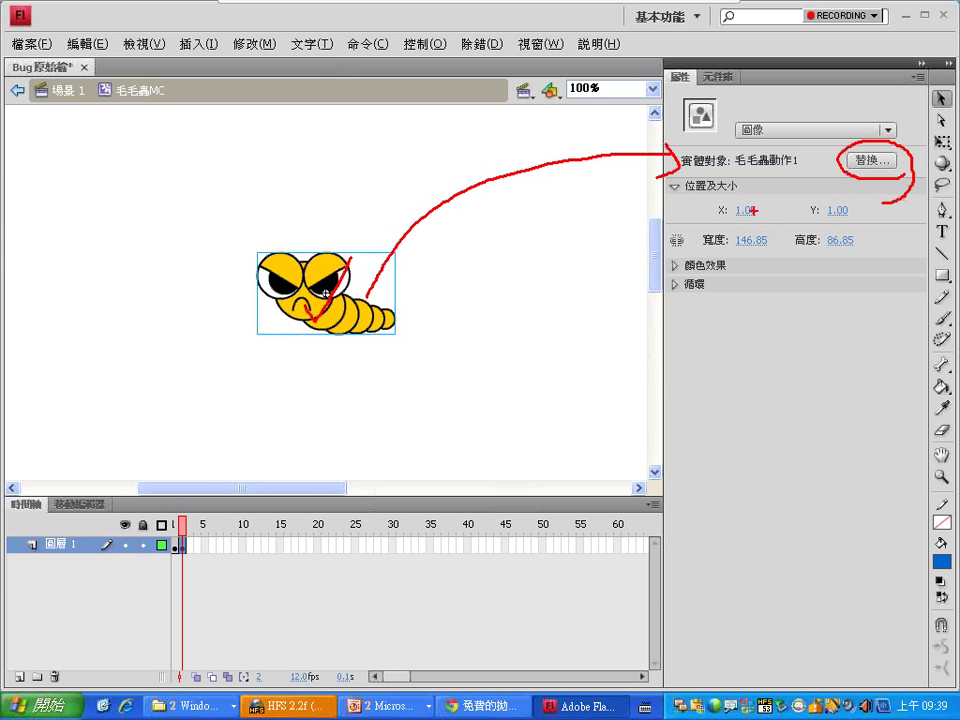
pyautogui.moveTo(304, 344)
pyautogui.mouseDown()
pyautogui.moveTo(182, 497)
pyautogui.moveTo(185, 480)
pyautogui.mouseUp()
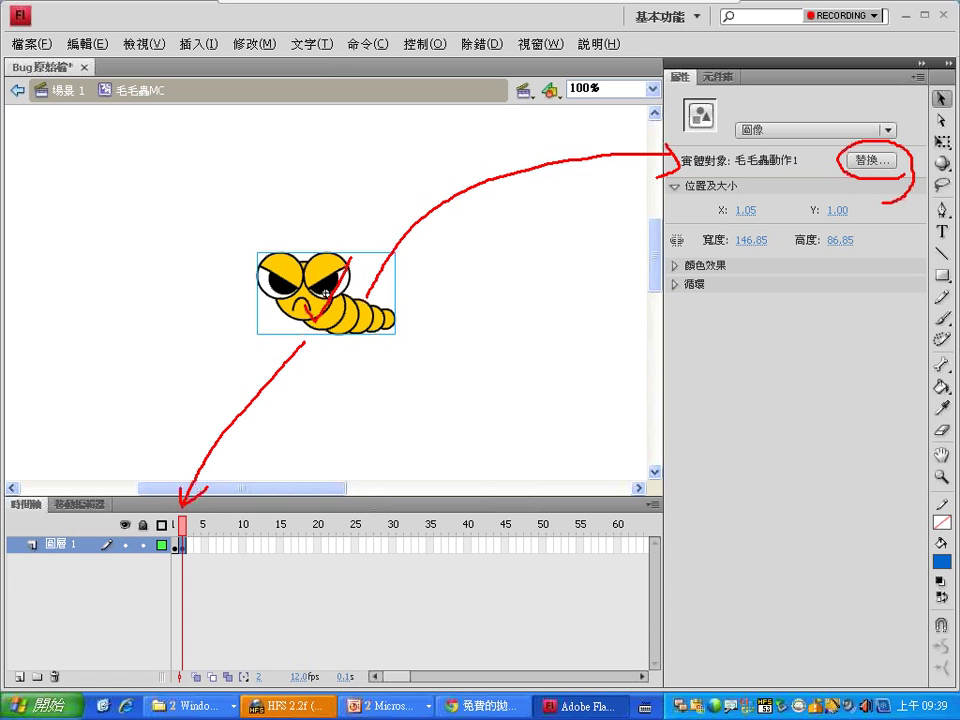
pyautogui.moveTo(297, 262); pyautogui.dragTo(318, 296)
pyautogui.press('Escape')
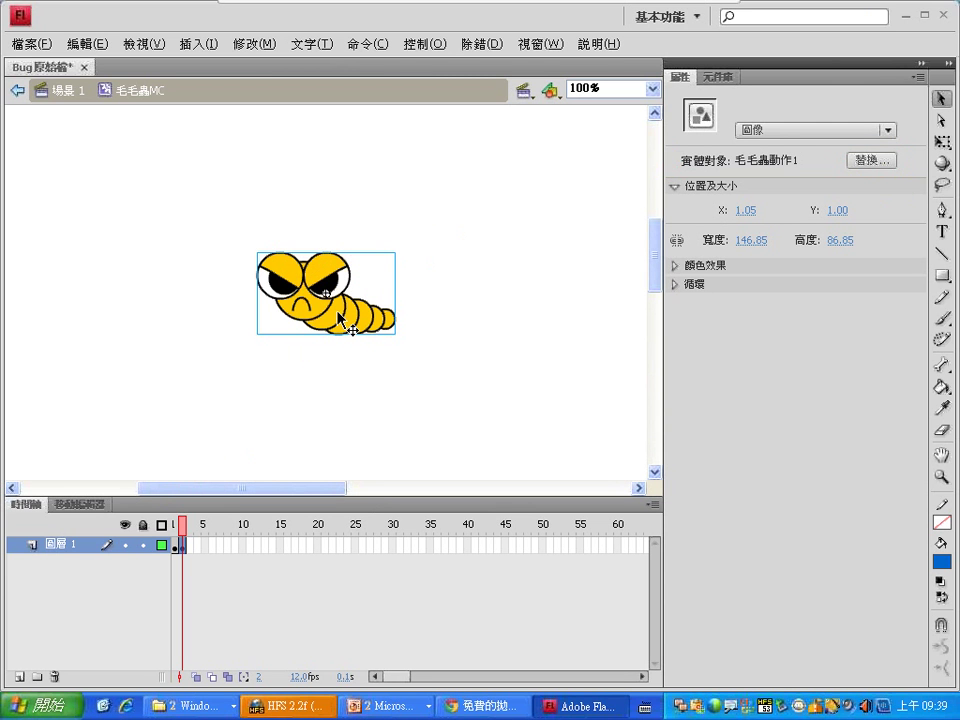
pyautogui.click(878, 166)
pyautogui.click(482, 318)
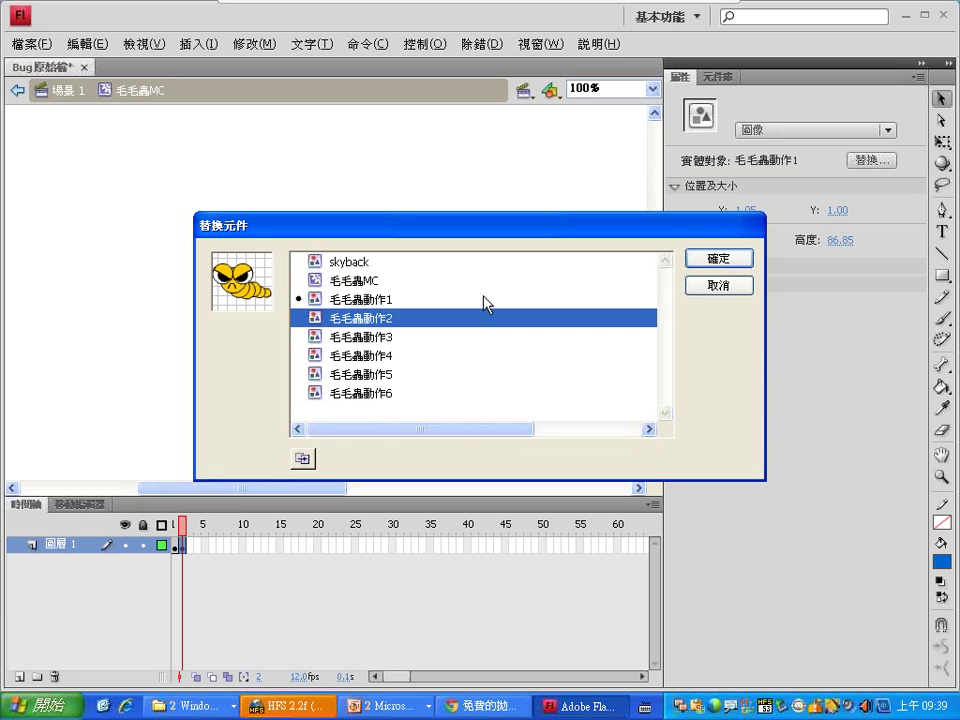
pyautogui.click(718, 258)
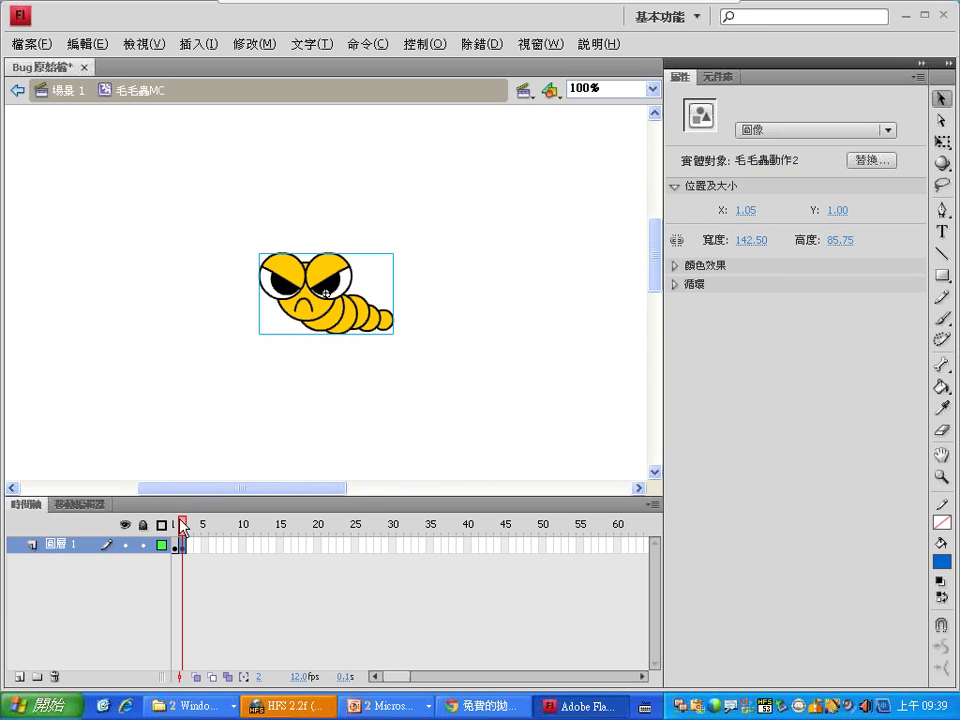
pyautogui.click(177, 526)
pyautogui.click(182, 545)
pyautogui.click(176, 525)
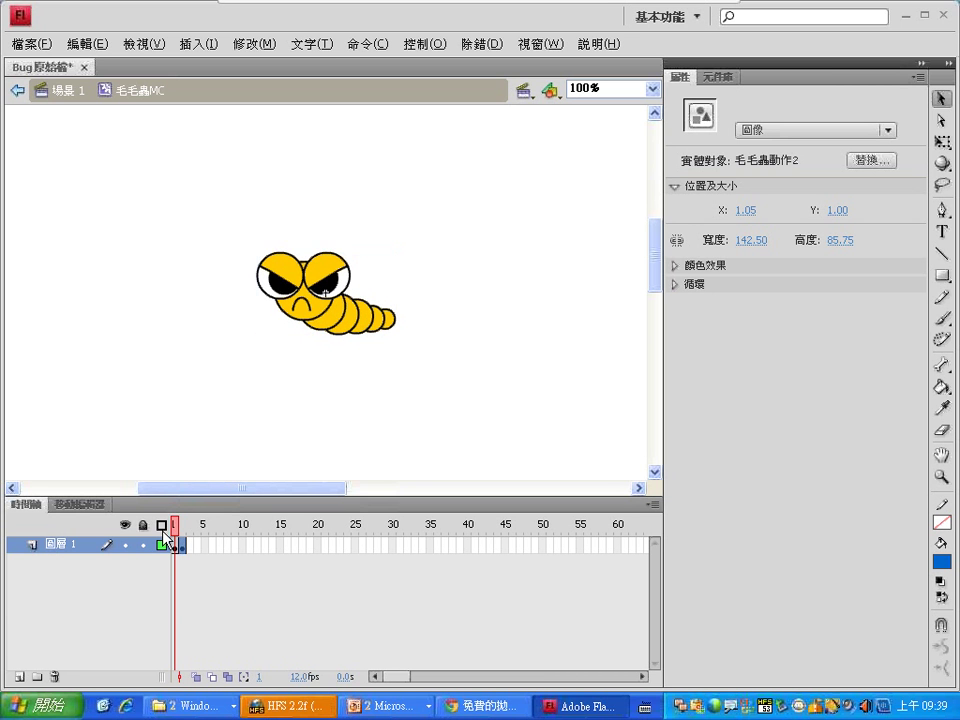
pyautogui.click(182, 545)
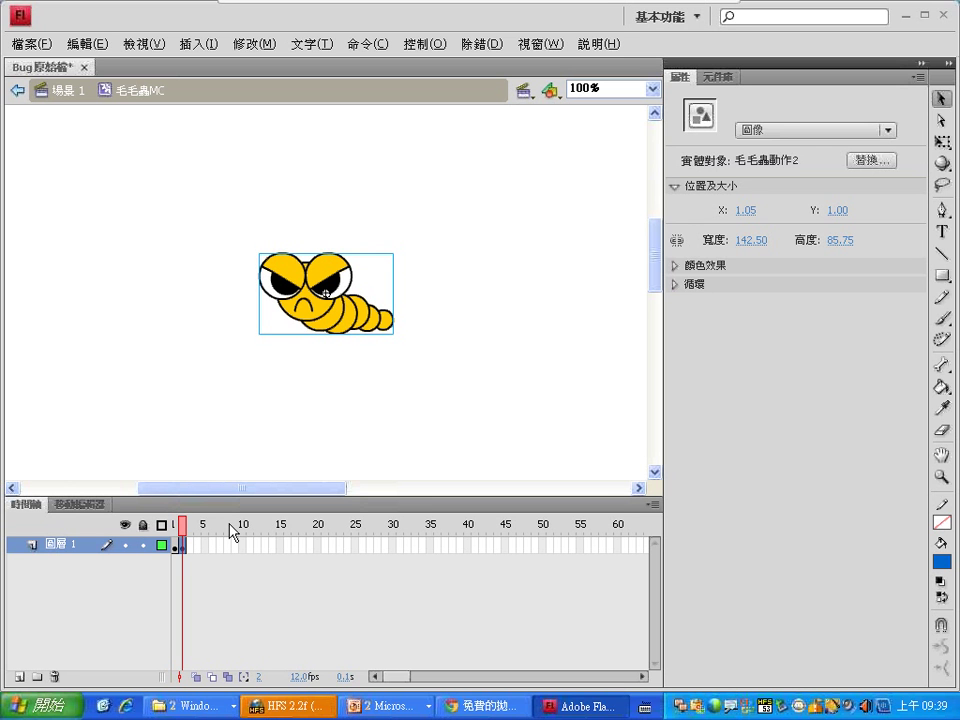
pyautogui.click(176, 527)
# - Insert a keyframe at frame 3 of 圖層 1 and swap its caterpillar instance for the symbol 毛毛蟲動作3
pyautogui.click(188, 545)
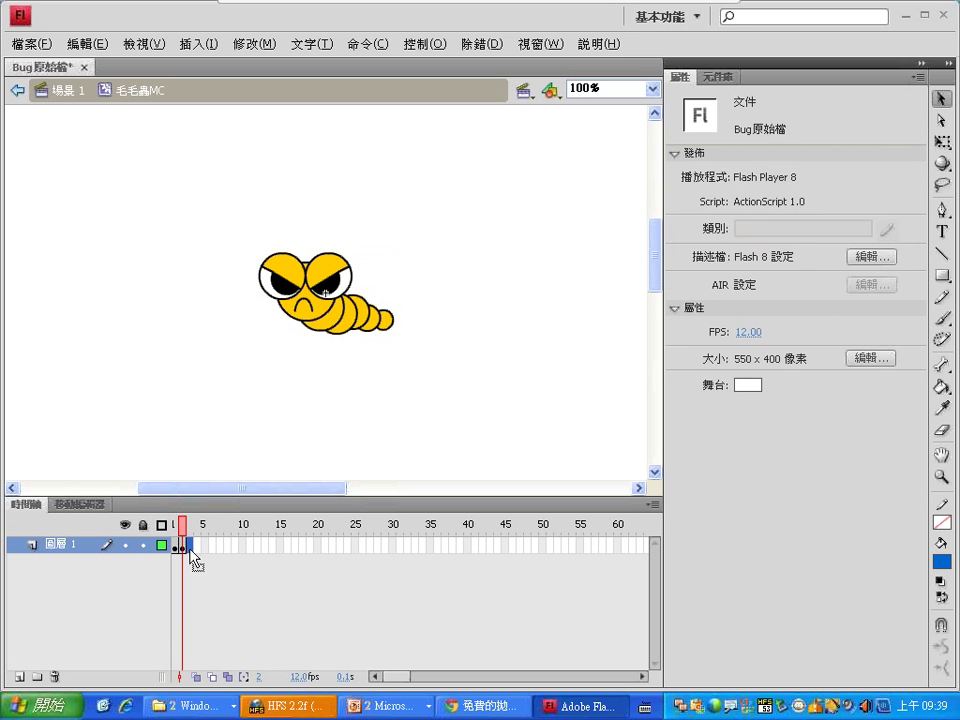
pyautogui.click(190, 547)
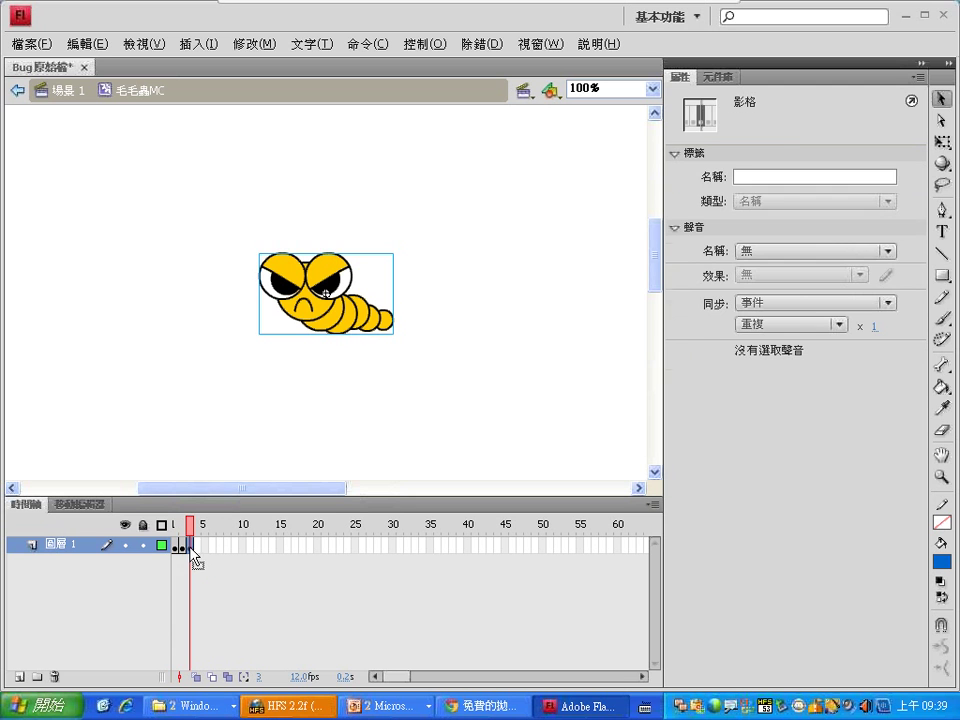
pyautogui.click(341, 318)
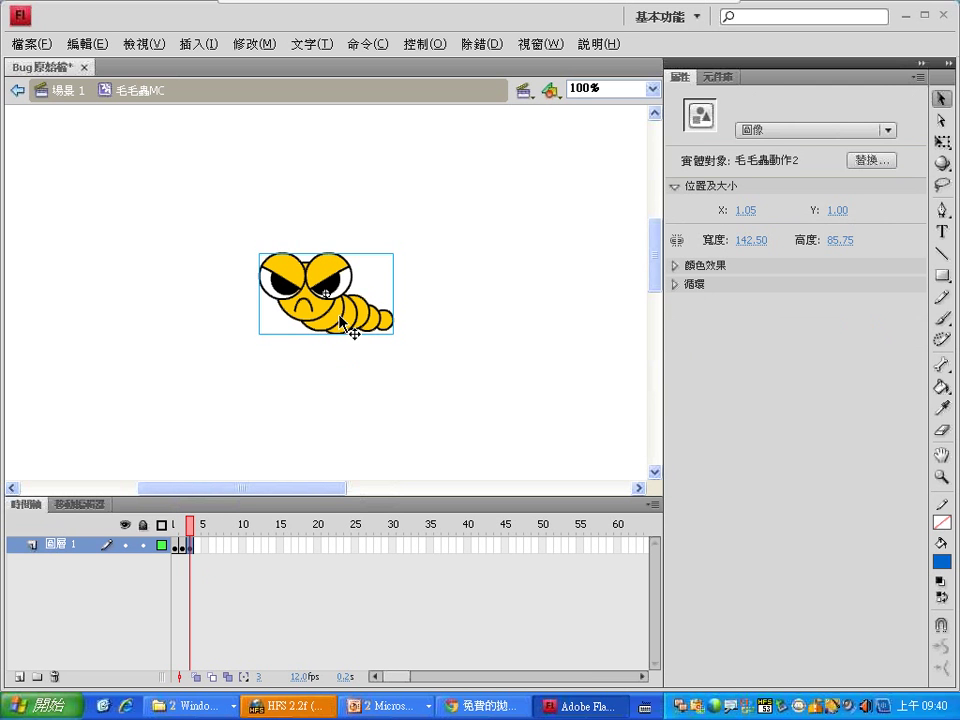
pyautogui.moveTo(228, 450); pyautogui.dragTo(197, 512)
pyautogui.moveTo(352, 266); pyautogui.dragTo(300, 272)
pyautogui.moveTo(340, 322)
pyautogui.mouseDown()
pyautogui.moveTo(652, 184)
pyautogui.moveTo(688, 182)
pyautogui.moveTo(632, 226)
pyautogui.mouseUp()
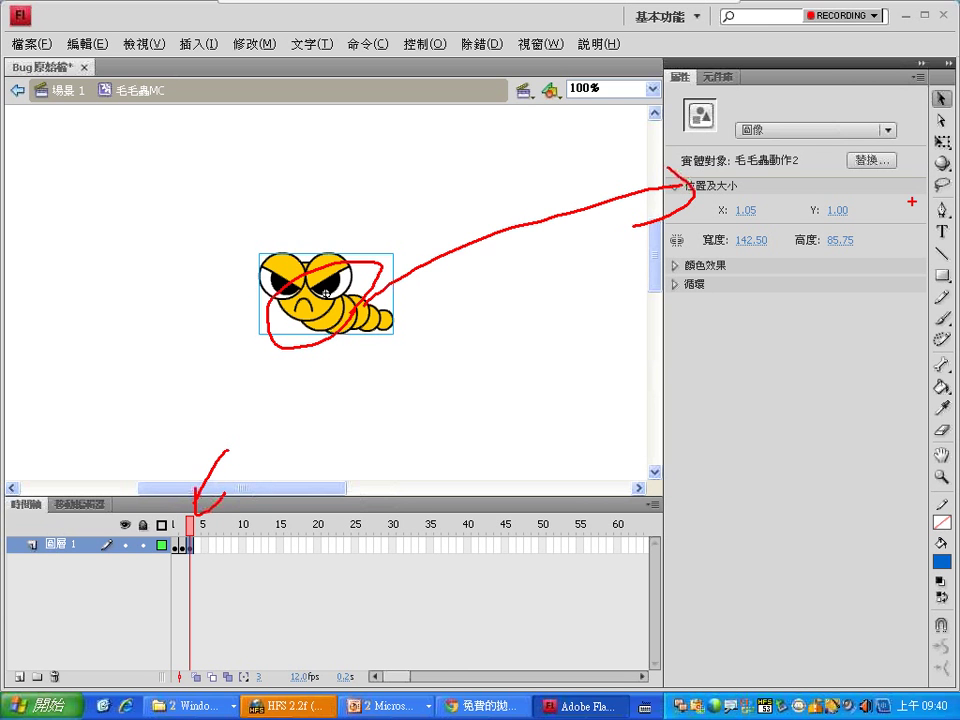
pyautogui.moveTo(913, 184)
pyautogui.mouseDown()
pyautogui.moveTo(946, 168)
pyautogui.moveTo(905, 212)
pyautogui.mouseUp()
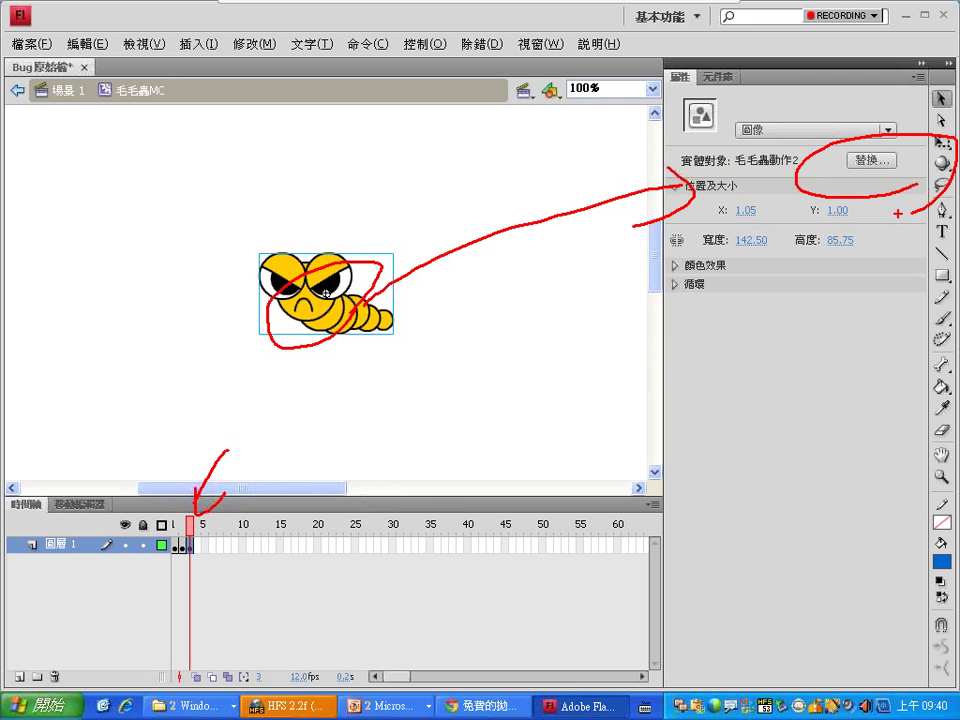
pyautogui.click(862, 161)
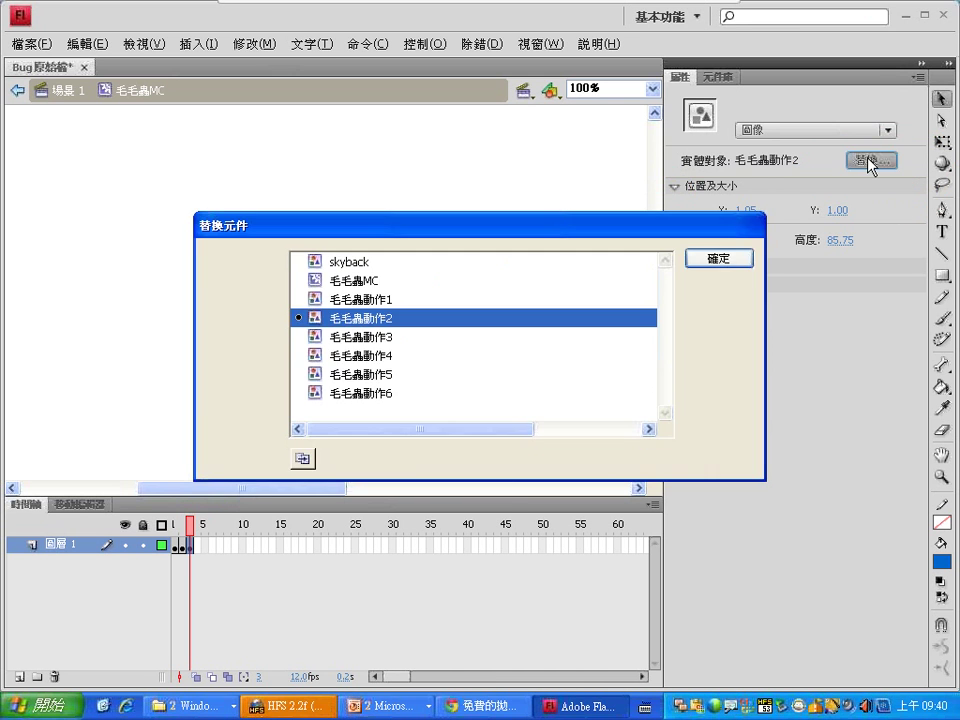
pyautogui.click(395, 337)
pyautogui.click(718, 258)
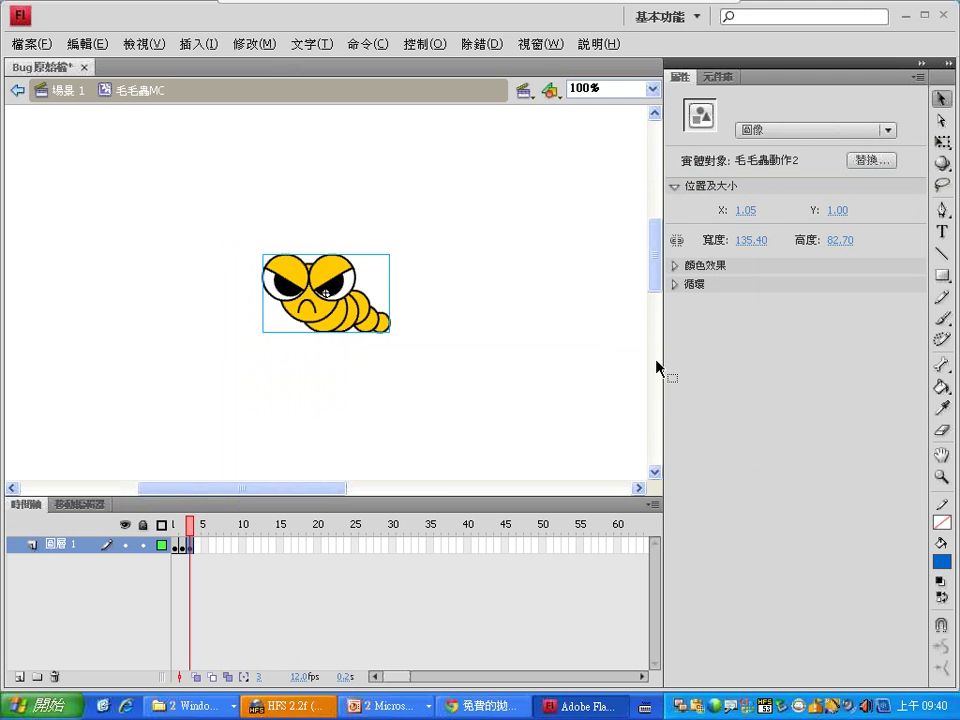
pyautogui.moveTo(190, 530)
pyautogui.mouseDown()
pyautogui.moveTo(174, 530)
pyautogui.moveTo(208, 523)
pyautogui.mouseUp()
pyautogui.click(207, 523)
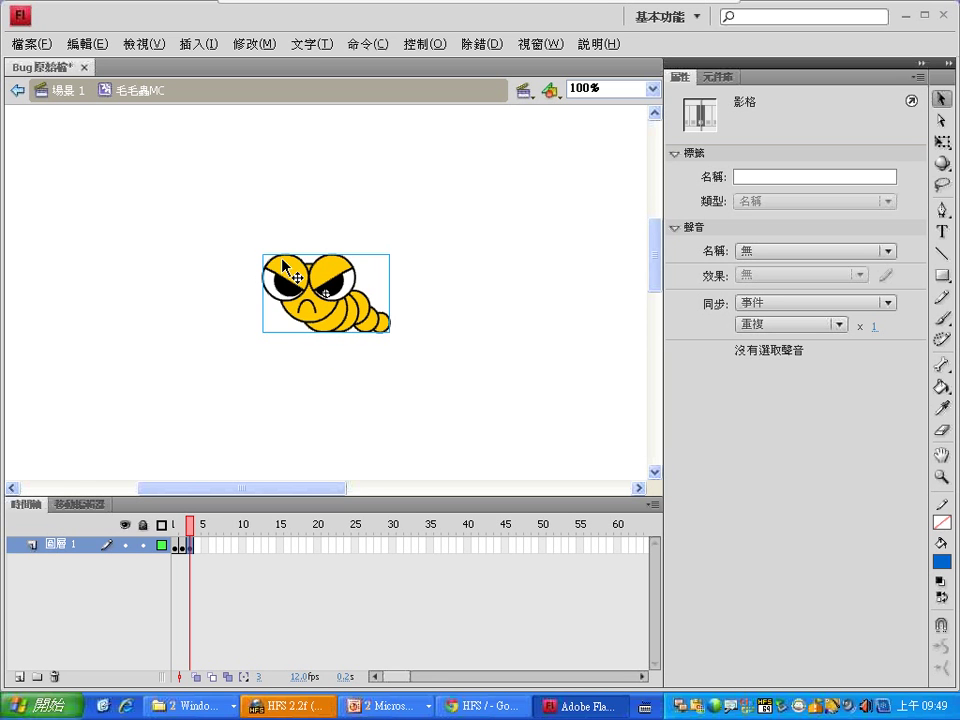
# - Leave the symbol for 場景 1 and move the playhead to frame 1 of the main timeline
pyautogui.click(67, 93)
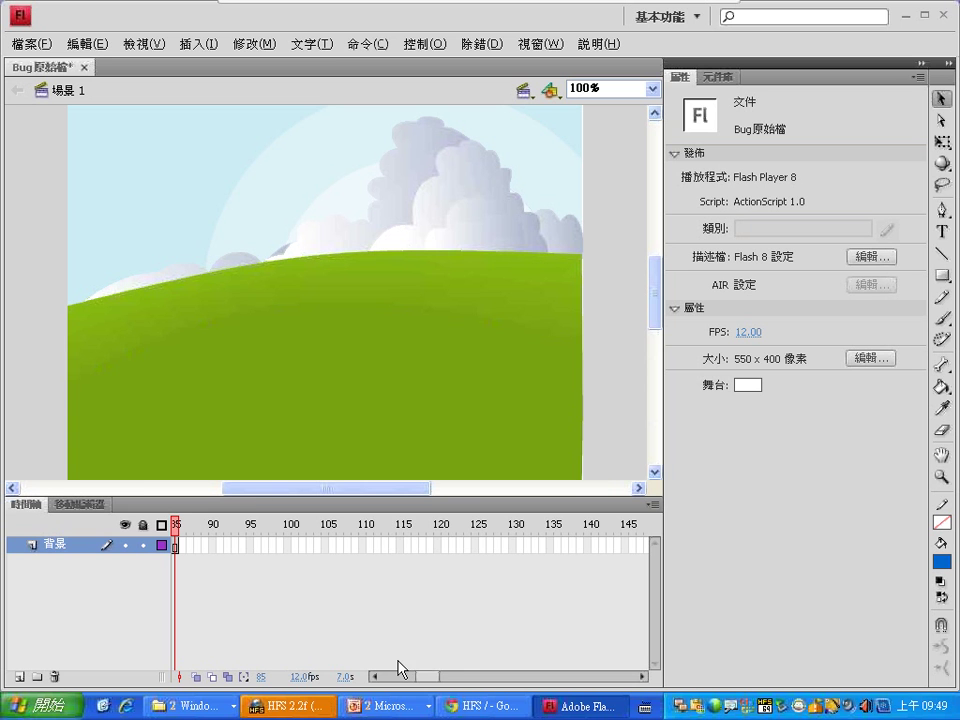
pyautogui.moveTo(398, 668); pyautogui.dragTo(407, 677)
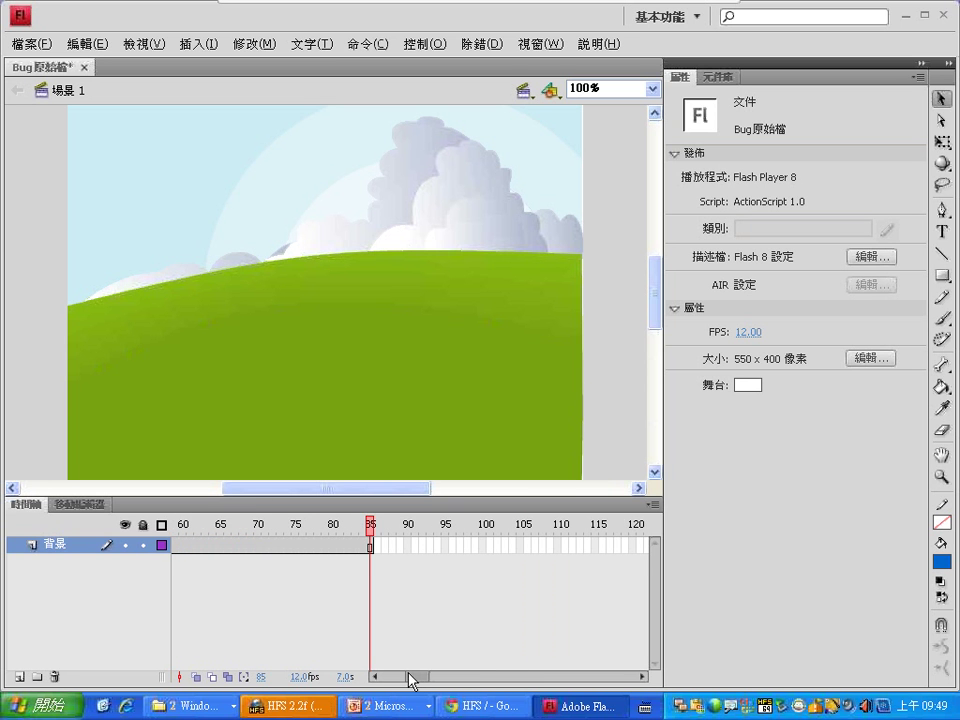
pyautogui.moveTo(373, 530); pyautogui.dragTo(340, 530)
pyautogui.moveTo(410, 676); pyautogui.dragTo(343, 671)
pyautogui.click(176, 527)
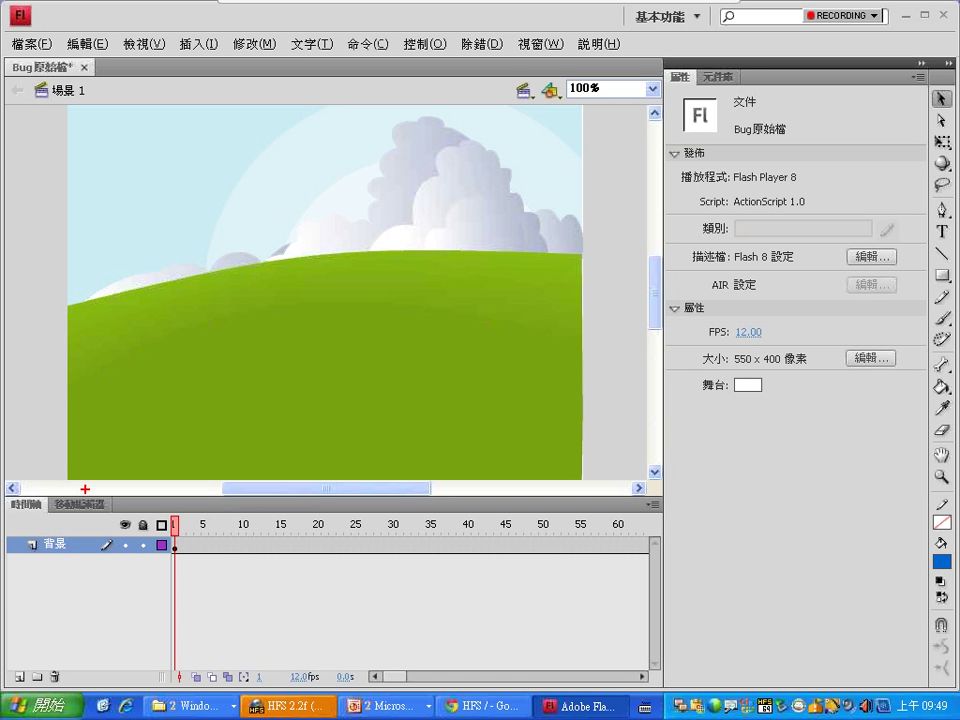
pyautogui.moveTo(101, 464)
pyautogui.mouseDown()
pyautogui.moveTo(75, 514)
pyautogui.moveTo(105, 507)
pyautogui.mouseUp()
pyautogui.press('Escape')
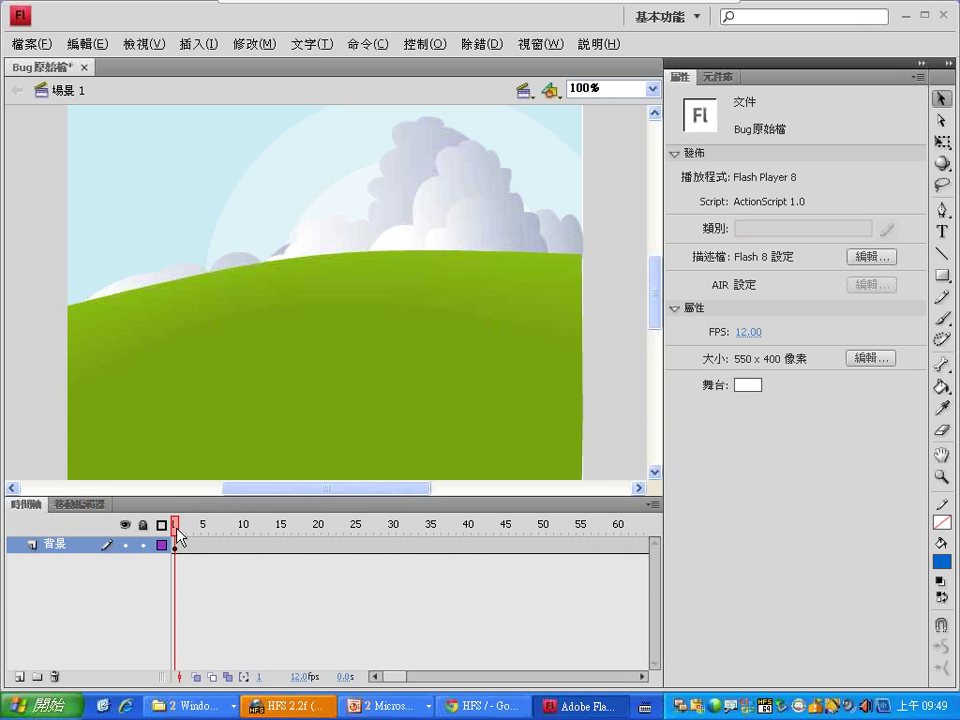
# - Add a layer named 毛動 above the 背景 layer and bring up the document's library
pyautogui.click(18, 677)
pyautogui.doubleClick(57, 545)
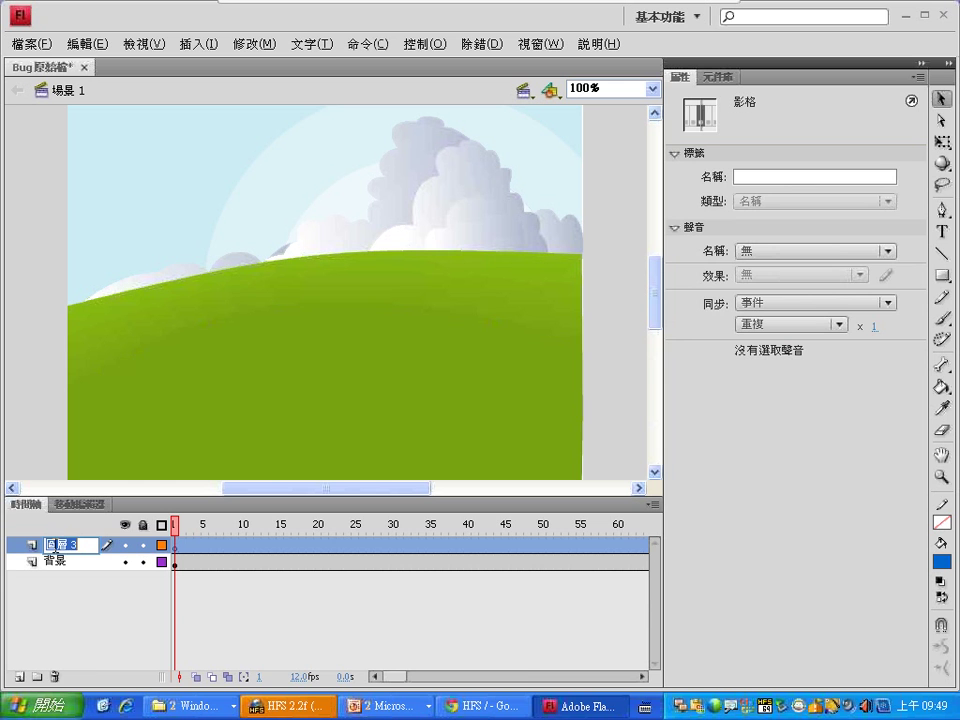
pyautogui.hotkey('ctrl', 'shift')
pyautogui.write('m')
pyautogui.press('space')
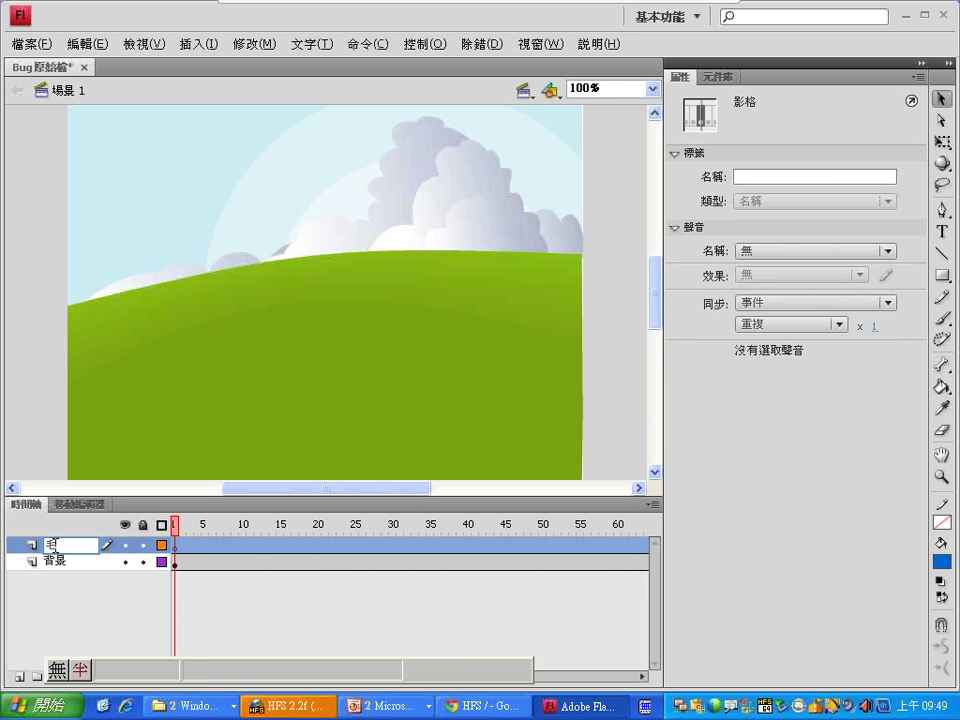
pyautogui.write('gd')
pyautogui.press('space')
pyautogui.press('Return')
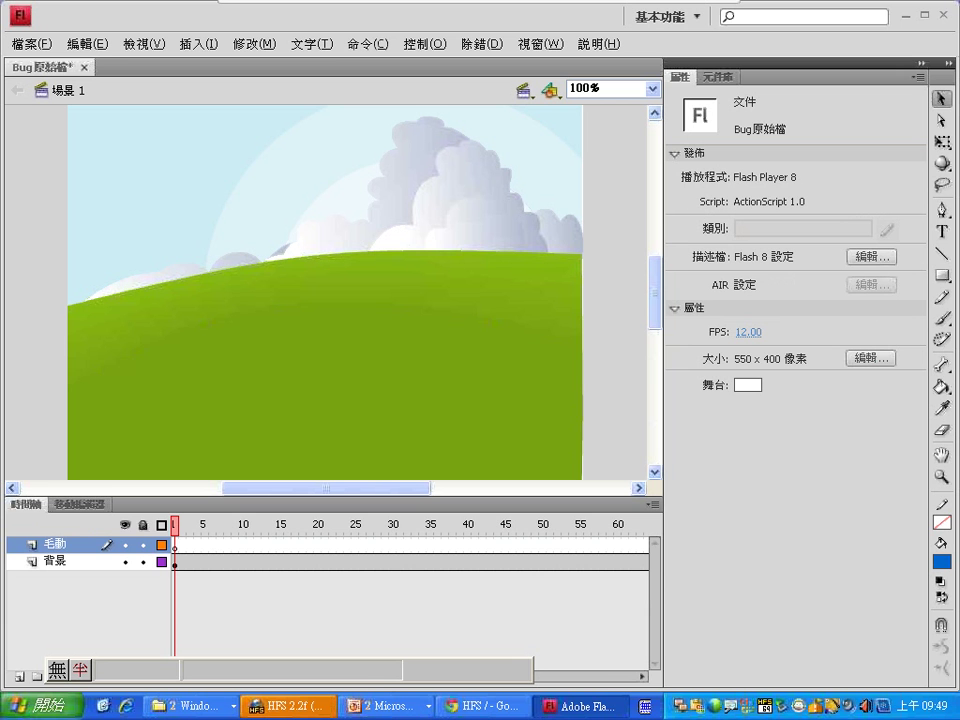
pyautogui.hotkey('ctrl', 'z')
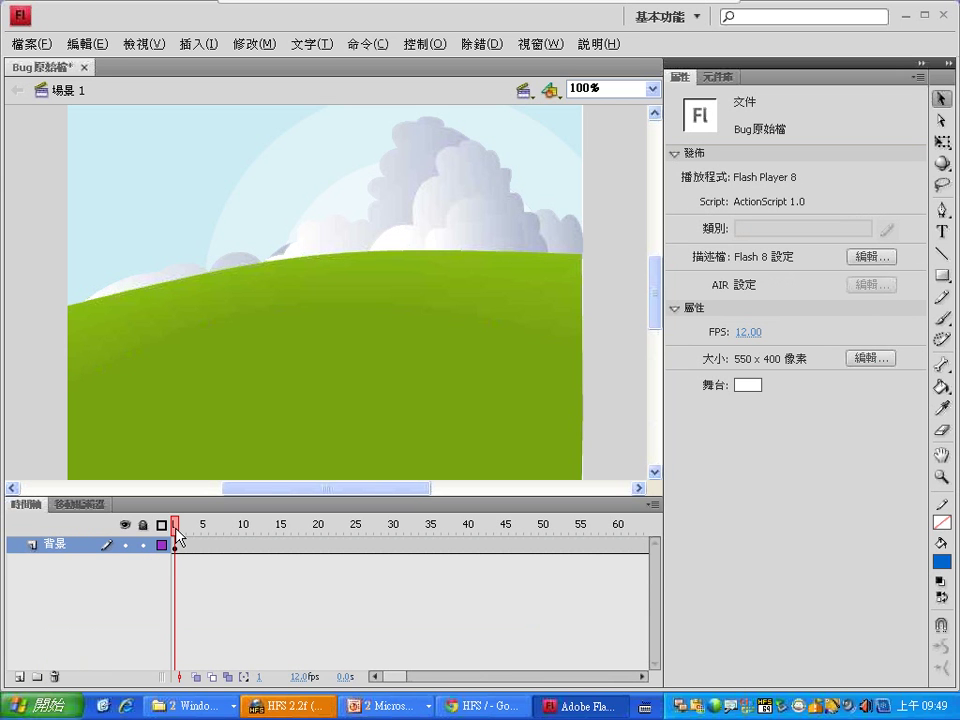
pyautogui.hotkey('ctrl', 'y')
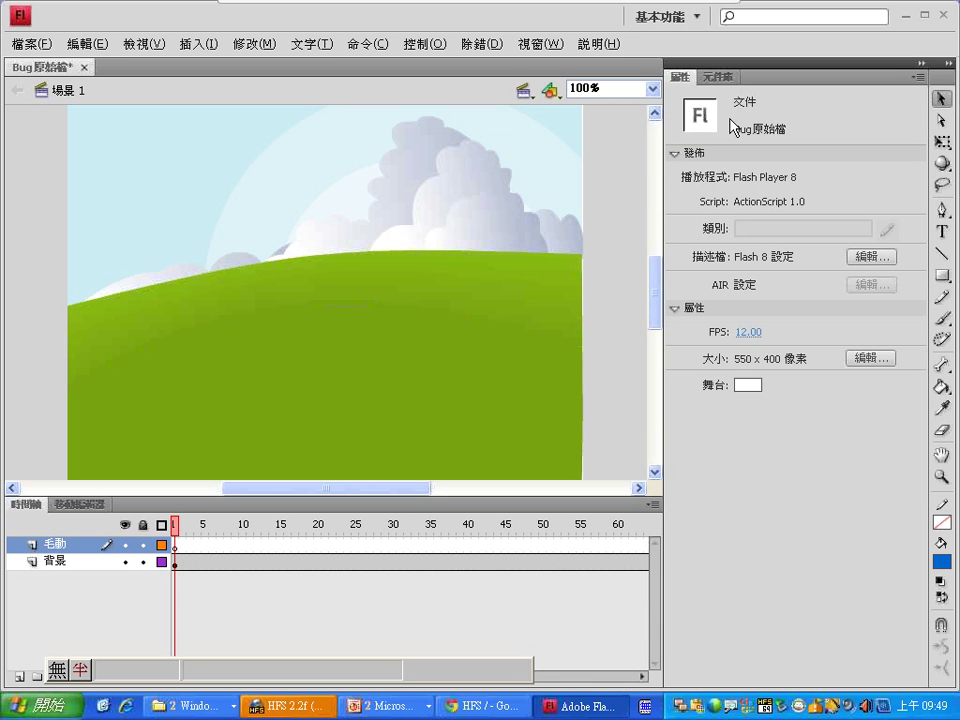
pyautogui.click(720, 78)
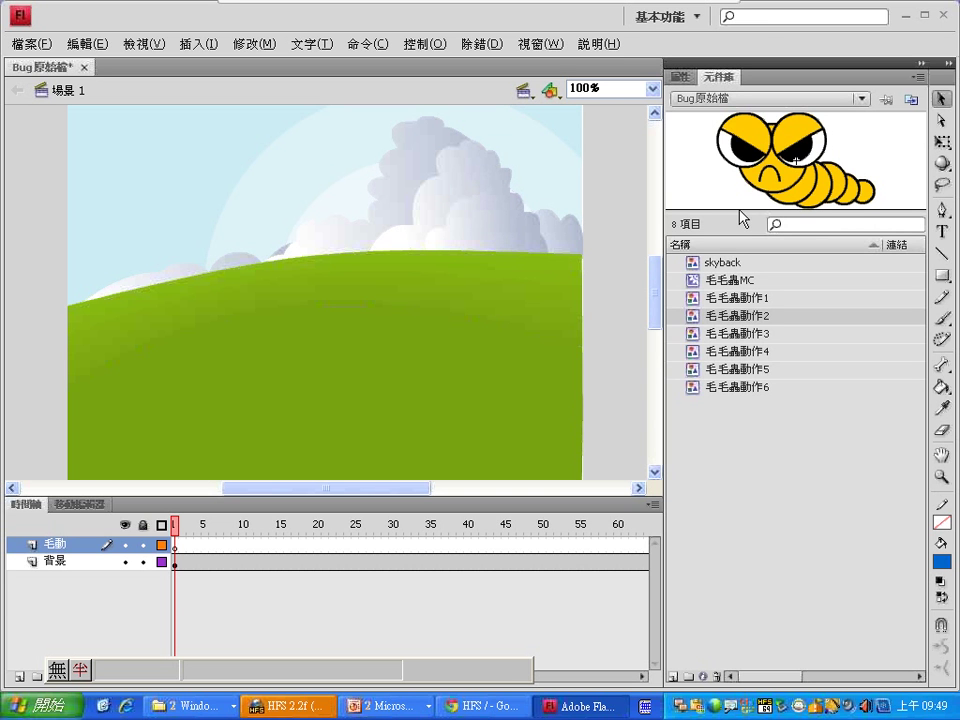
# - Try placing the graphic symbol 毛毛蟲動作1 on the stage in layer 毛動, and undo the placement
pyautogui.click(716, 302)
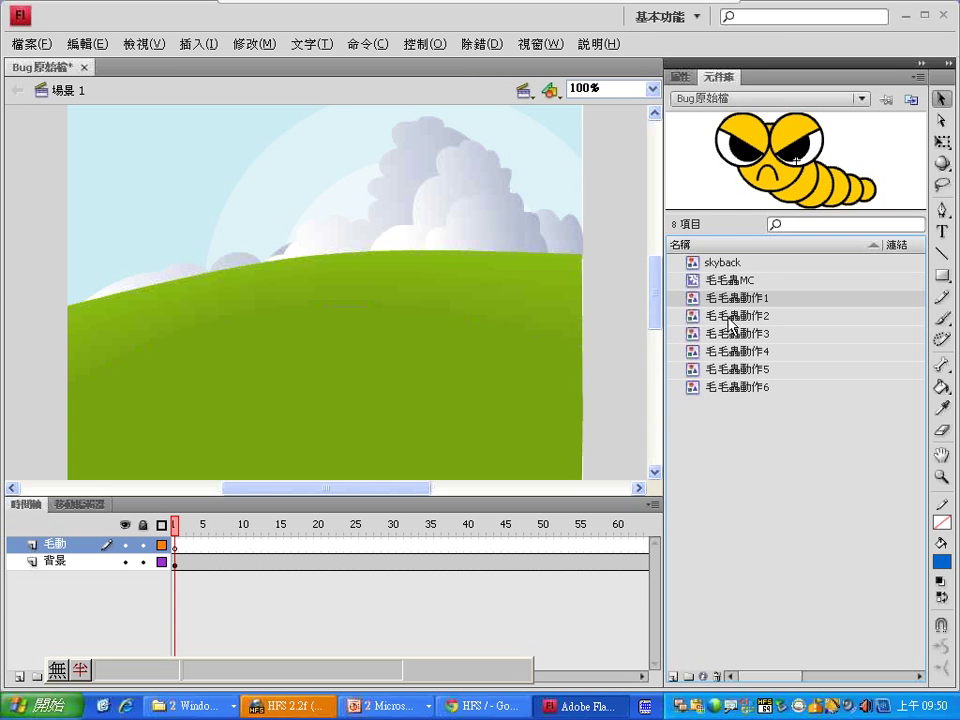
pyautogui.click(716, 318)
pyautogui.moveTo(706, 302); pyautogui.dragTo(347, 375)
pyautogui.moveTo(322, 377); pyautogui.dragTo(313, 369)
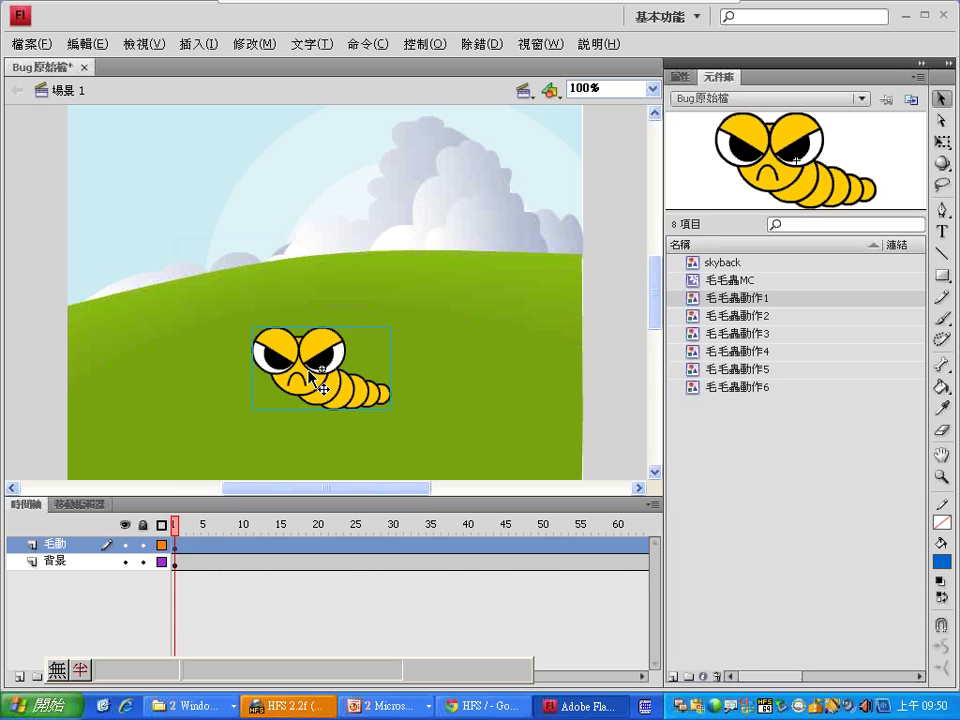
pyautogui.hotkey('ctrl', 'z')
# - Place an instance of the movie clip 毛毛蟲MC on the lower-right part of the green hill in layer 毛動
pyautogui.click(733, 281)
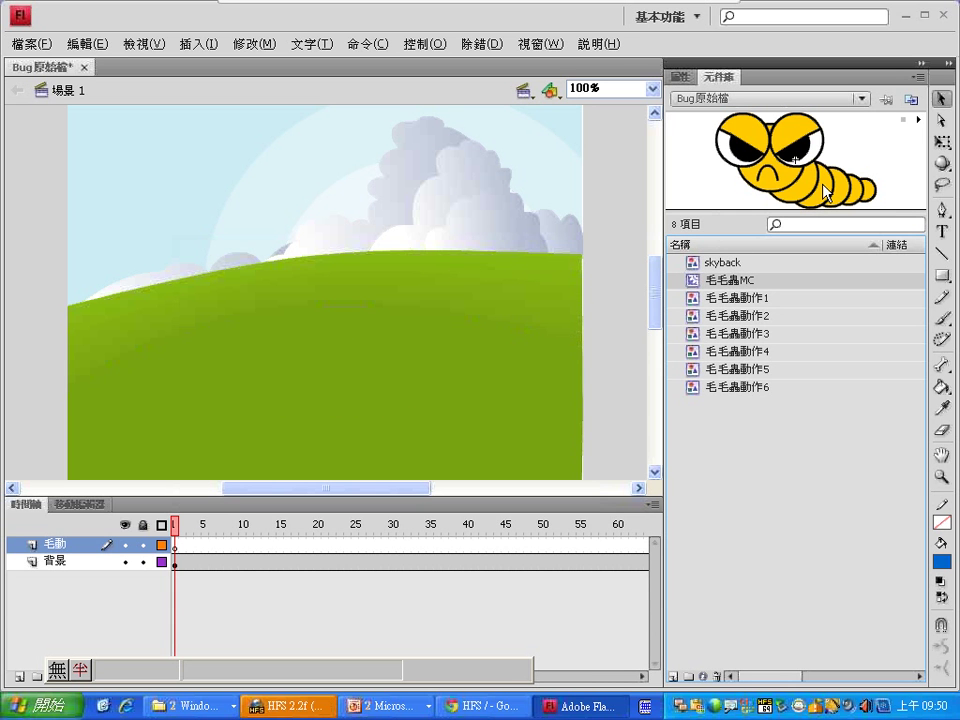
pyautogui.moveTo(762, 280); pyautogui.dragTo(810, 258)
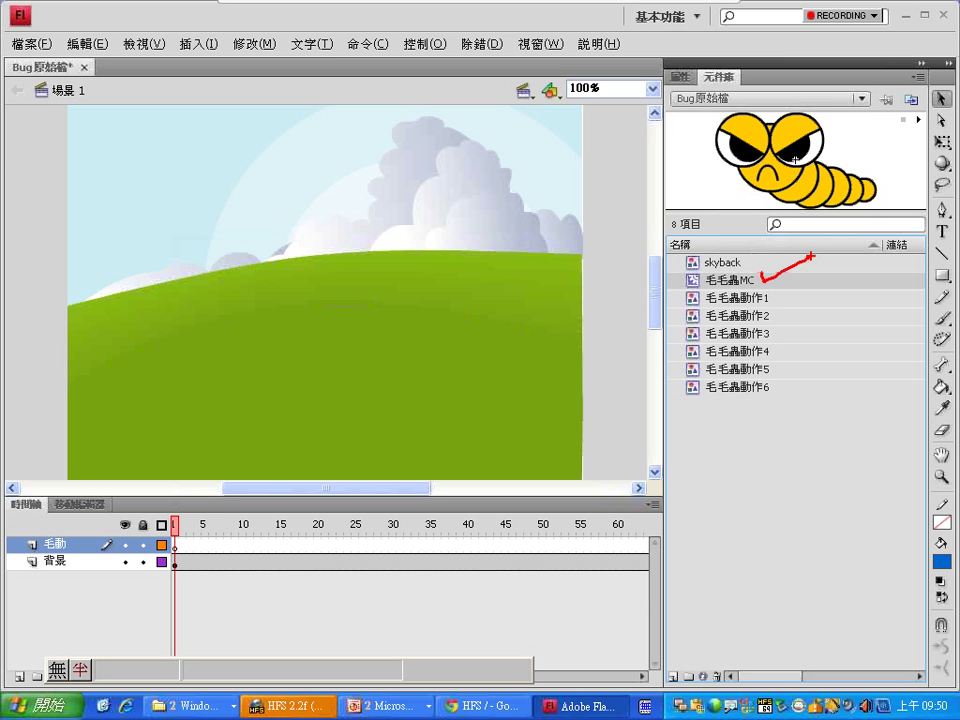
pyautogui.moveTo(924, 104); pyautogui.dragTo(900, 152)
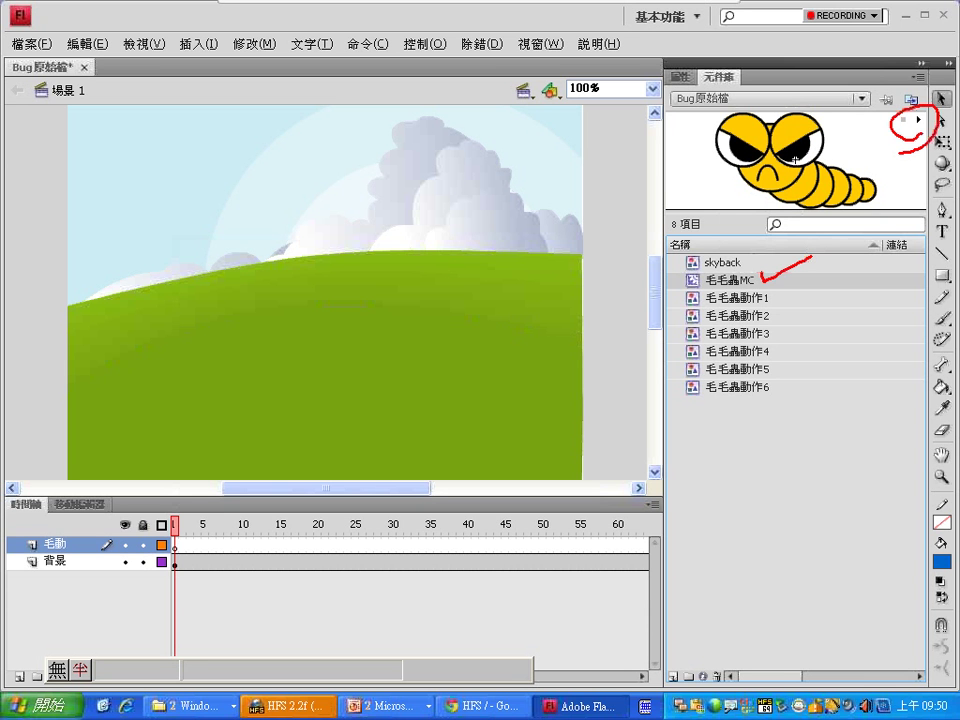
pyautogui.press('Escape')
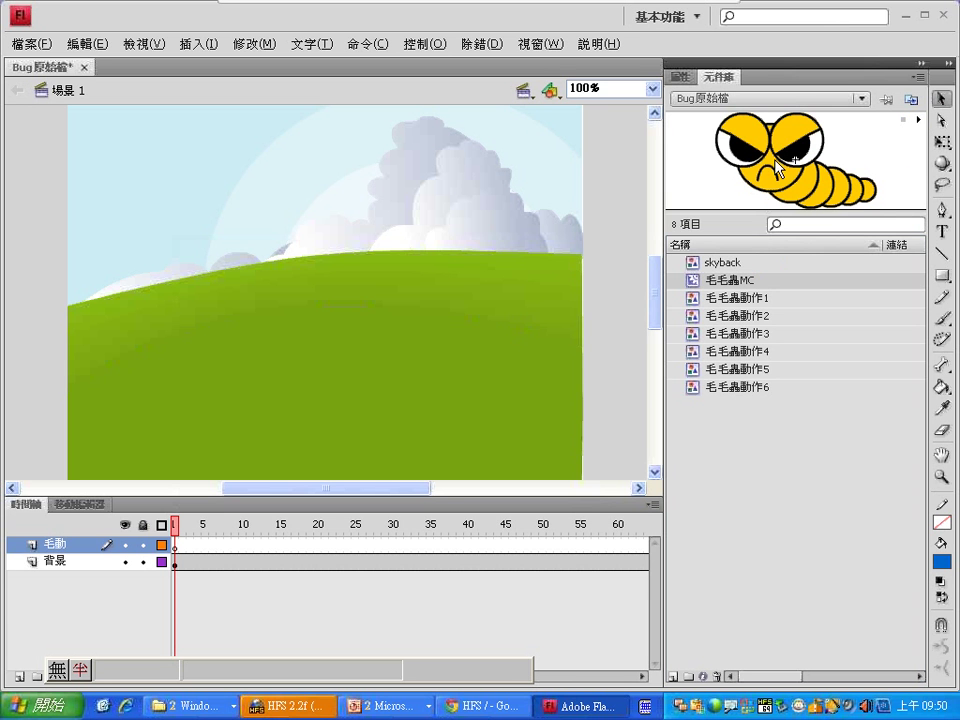
pyautogui.moveTo(760, 166); pyautogui.dragTo(493, 430)
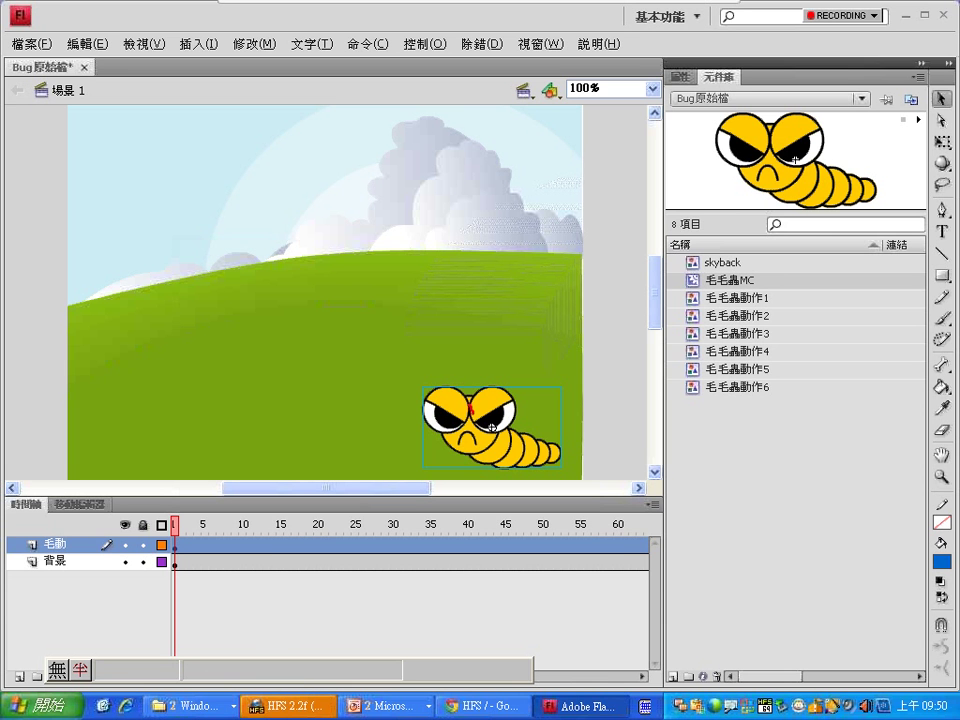
pyautogui.moveTo(467, 405)
pyautogui.mouseDown()
pyautogui.moveTo(380, 300)
pyautogui.moveTo(91, 364)
pyautogui.mouseUp()
pyautogui.moveTo(90, 340); pyautogui.dragTo(148, 364)
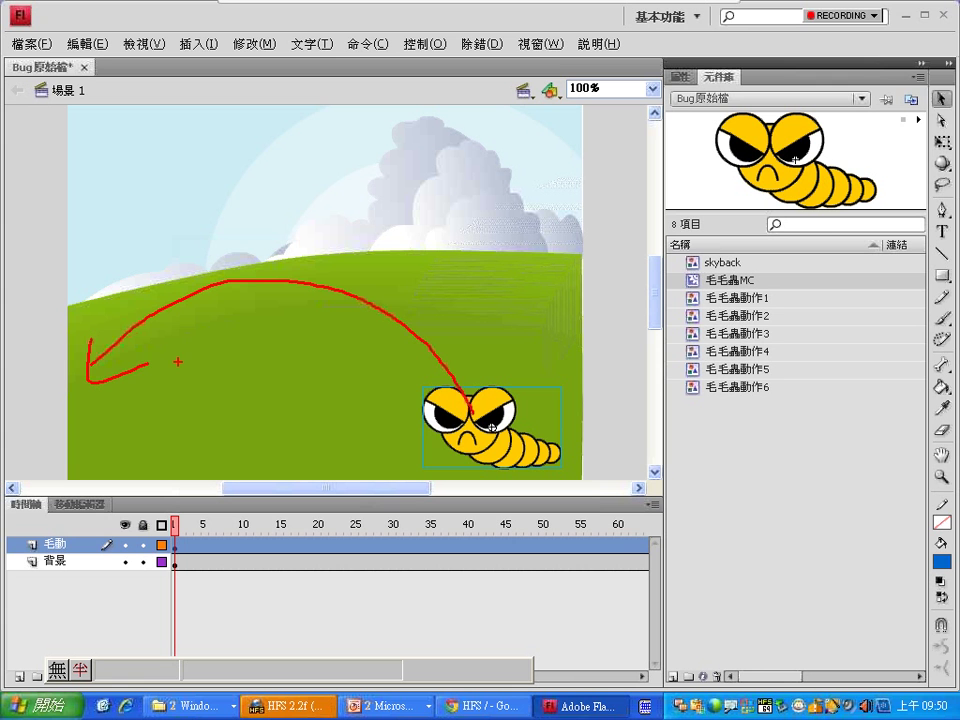
pyautogui.press('Escape')
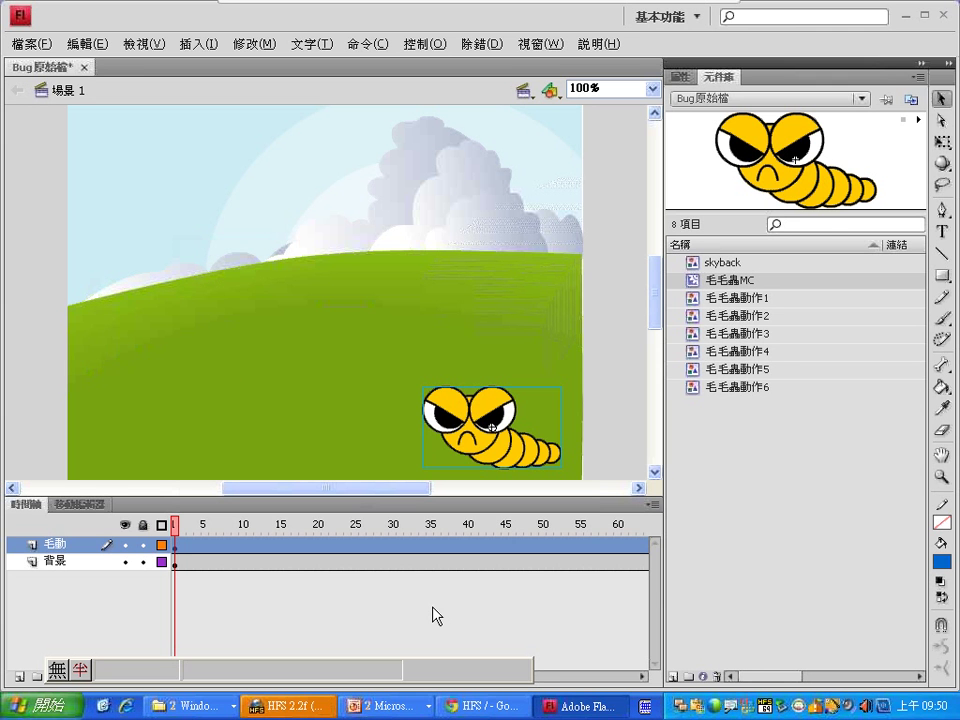
pyautogui.click(942, 142)
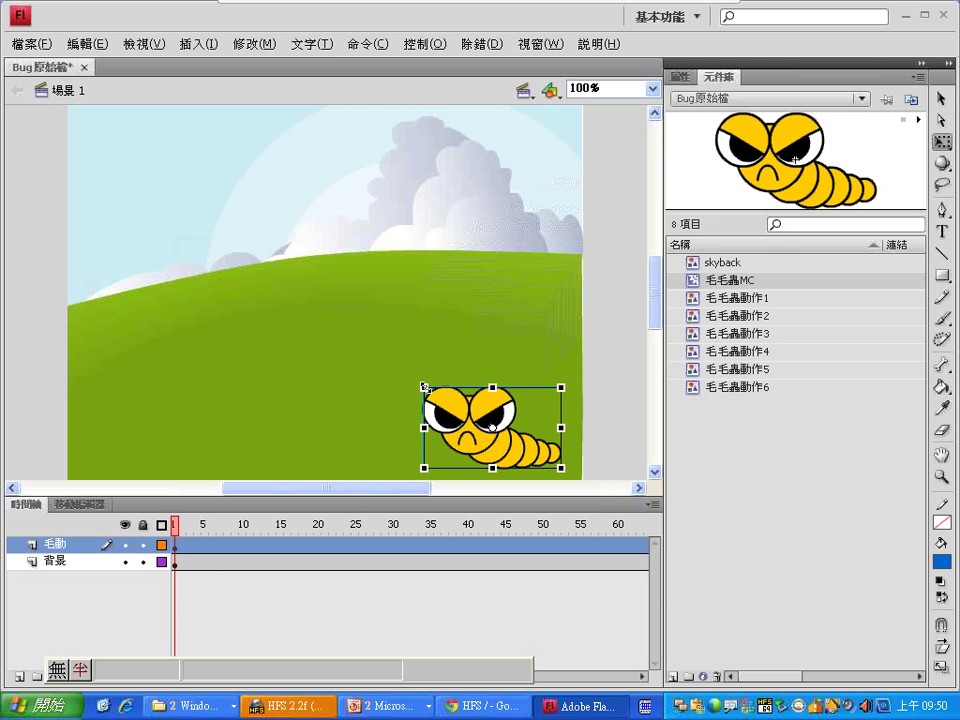
pyautogui.click(942, 99)
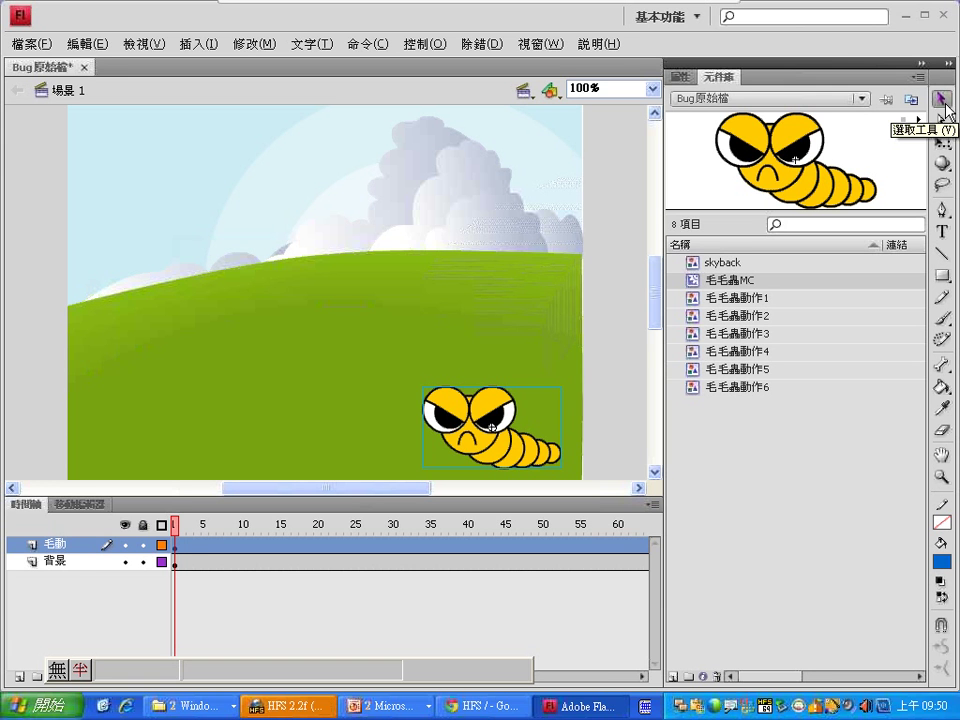
# - Add a classic motion guide layer for the 毛動 layer
pyautogui.rightClick(69, 546)
pyautogui.click(141, 350)
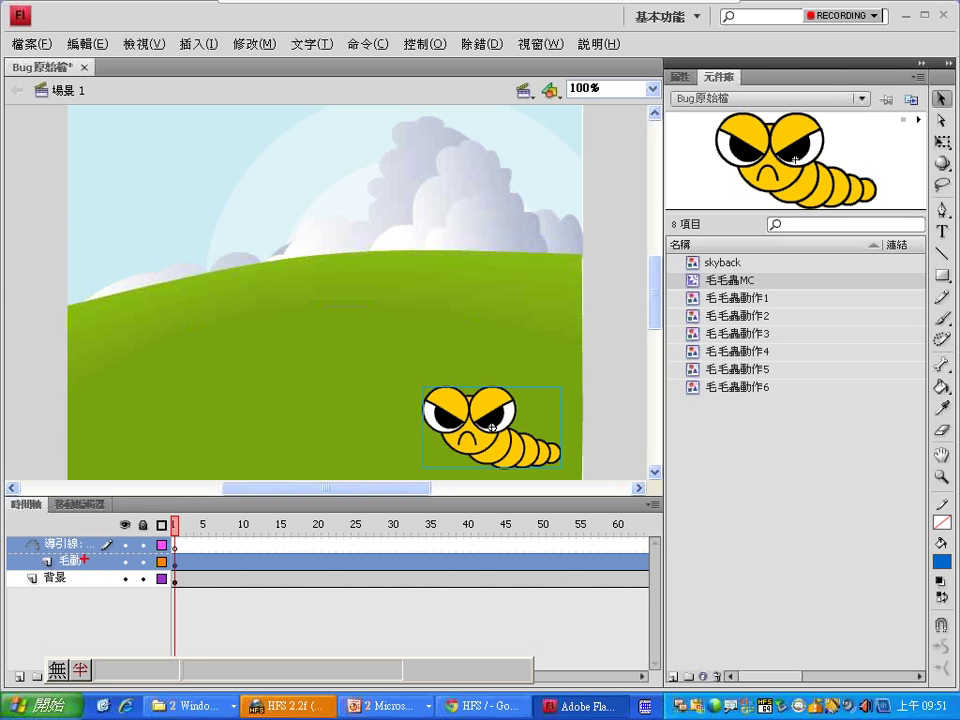
pyautogui.moveTo(86, 559); pyautogui.dragTo(105, 552)
pyautogui.moveTo(177, 539)
pyautogui.mouseDown()
pyautogui.moveTo(183, 547)
pyautogui.moveTo(210, 519)
pyautogui.mouseUp()
pyautogui.moveTo(946, 197)
pyautogui.mouseDown()
pyautogui.moveTo(932, 214)
pyautogui.moveTo(956, 210)
pyautogui.moveTo(948, 196)
pyautogui.mouseUp()
pyautogui.moveTo(946, 286)
pyautogui.mouseDown()
pyautogui.moveTo(932, 302)
pyautogui.moveTo(950, 290)
pyautogui.moveTo(944, 238)
pyautogui.mouseUp()
pyautogui.moveTo(892, 326); pyautogui.dragTo(928, 321)
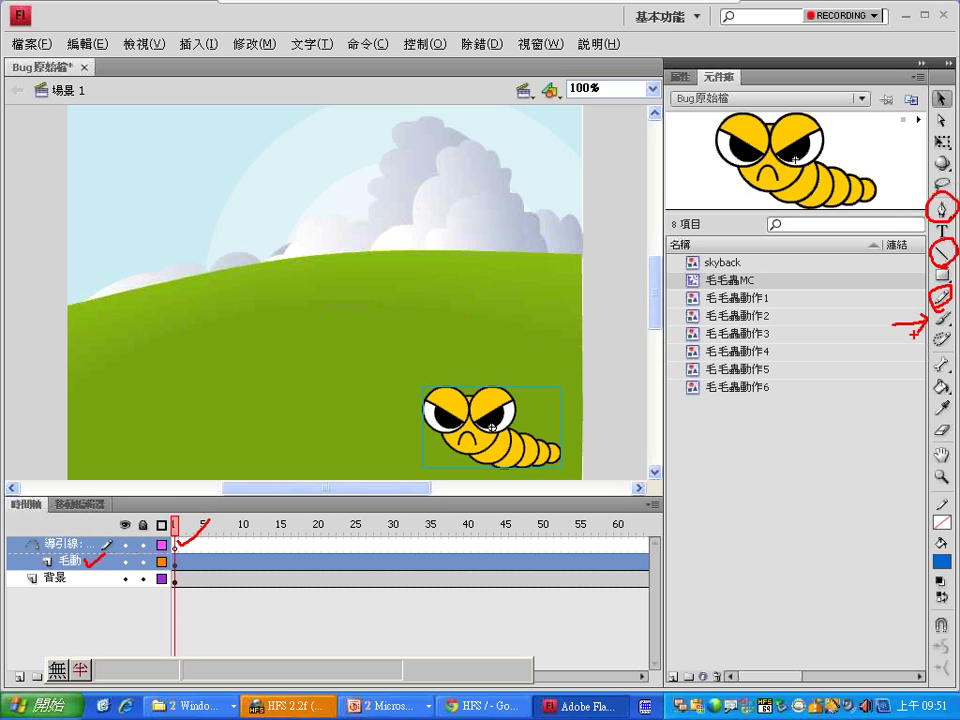
pyautogui.moveTo(935, 497)
pyautogui.mouseDown()
pyautogui.moveTo(946, 543)
pyautogui.moveTo(895, 552)
pyautogui.mouseUp()
pyautogui.press('Escape')
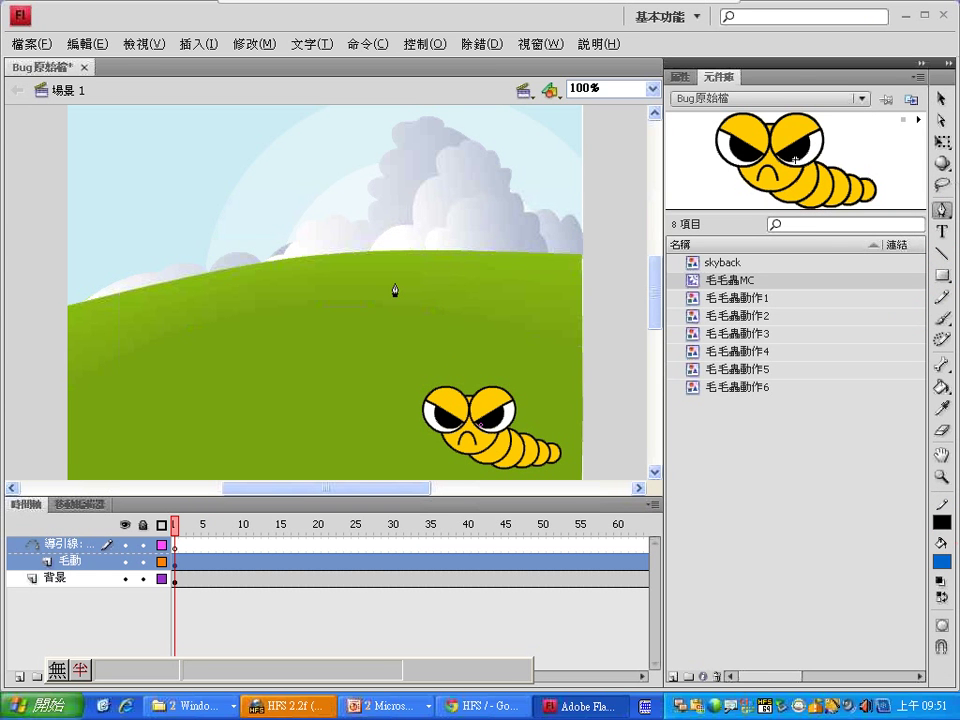
# - Draw a curved Pen path on the guide layer from the caterpillar over the hilltop to the hill's left side, and lock that layer
pyautogui.moveTo(386, 280); pyautogui.dragTo(343, 258)
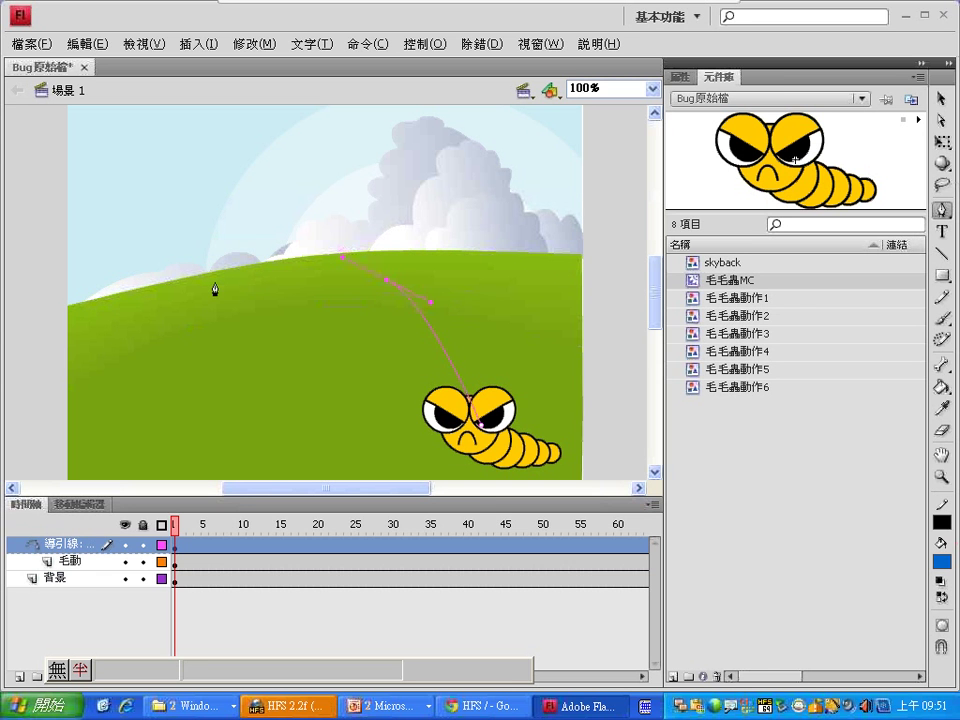
pyautogui.moveTo(205, 286); pyautogui.dragTo(167, 304)
pyautogui.click(117, 351)
pyautogui.click(143, 545)
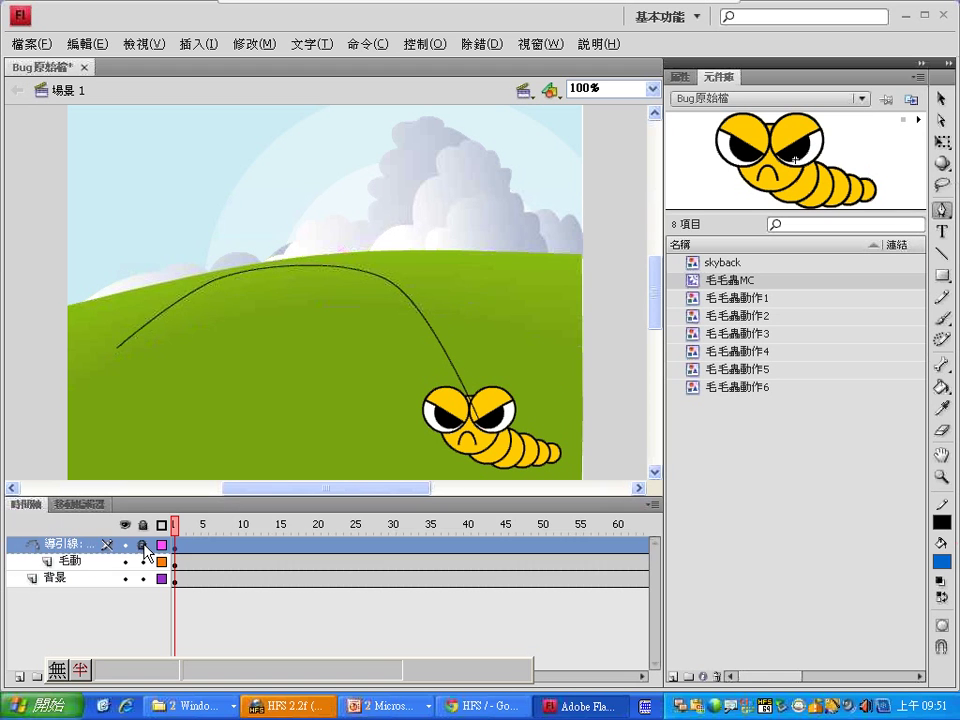
# - Move the caterpillar instance in layer 毛動 so its centre point sits near the start of the guide path
pyautogui.click(181, 564)
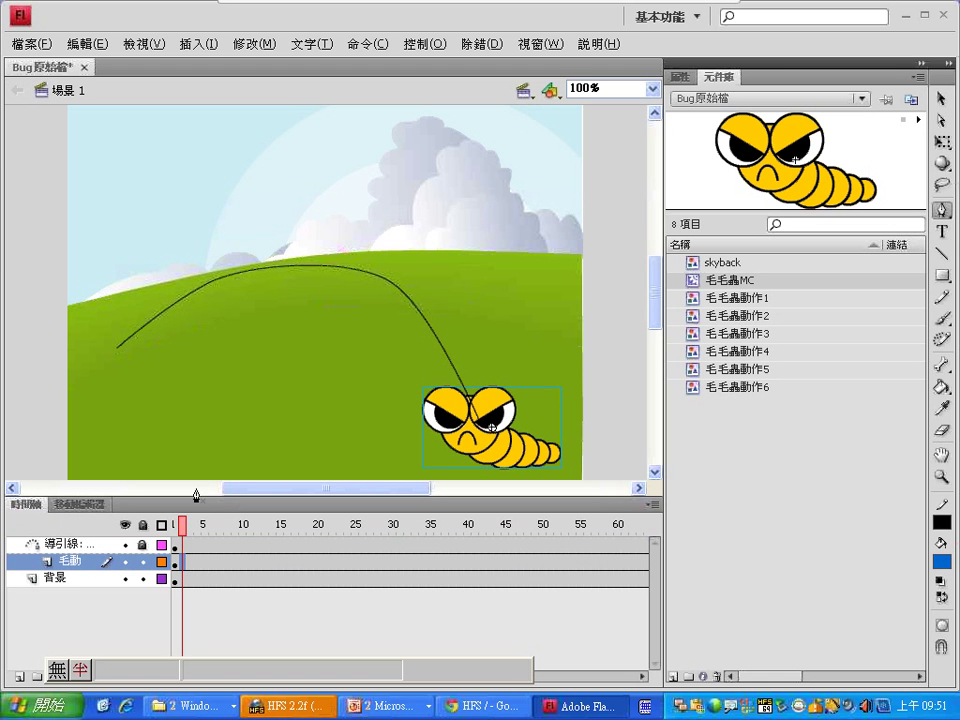
pyautogui.click(941, 99)
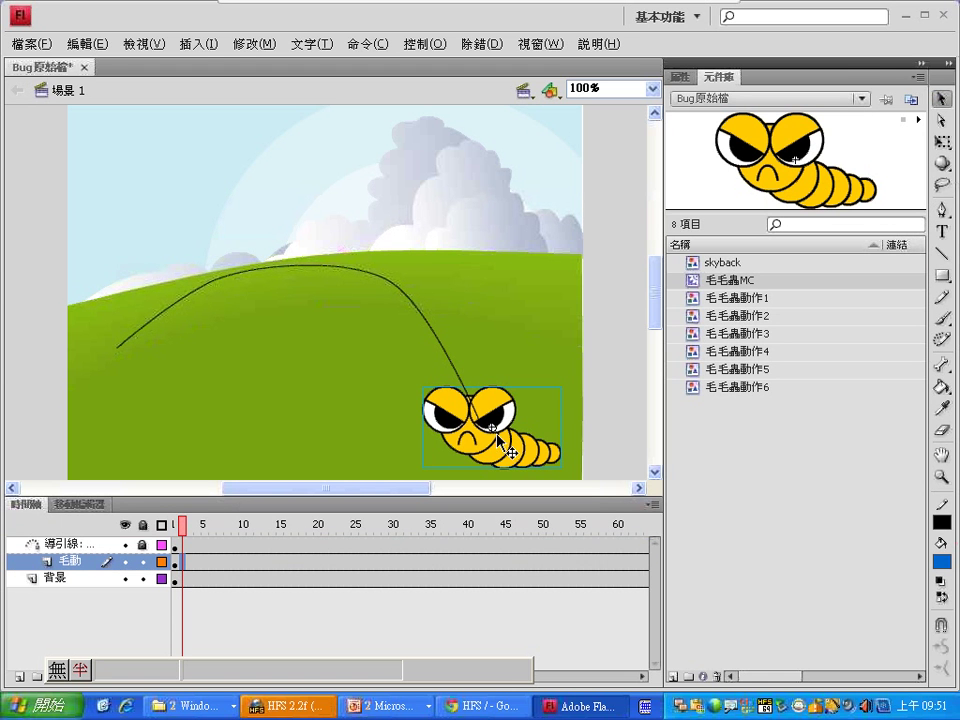
pyautogui.moveTo(492, 428); pyautogui.dragTo(476, 411)
# - Turn on snapping to objects and snap the caterpillar's centre point onto the guide path near its lower-right end
pyautogui.click(540, 44)
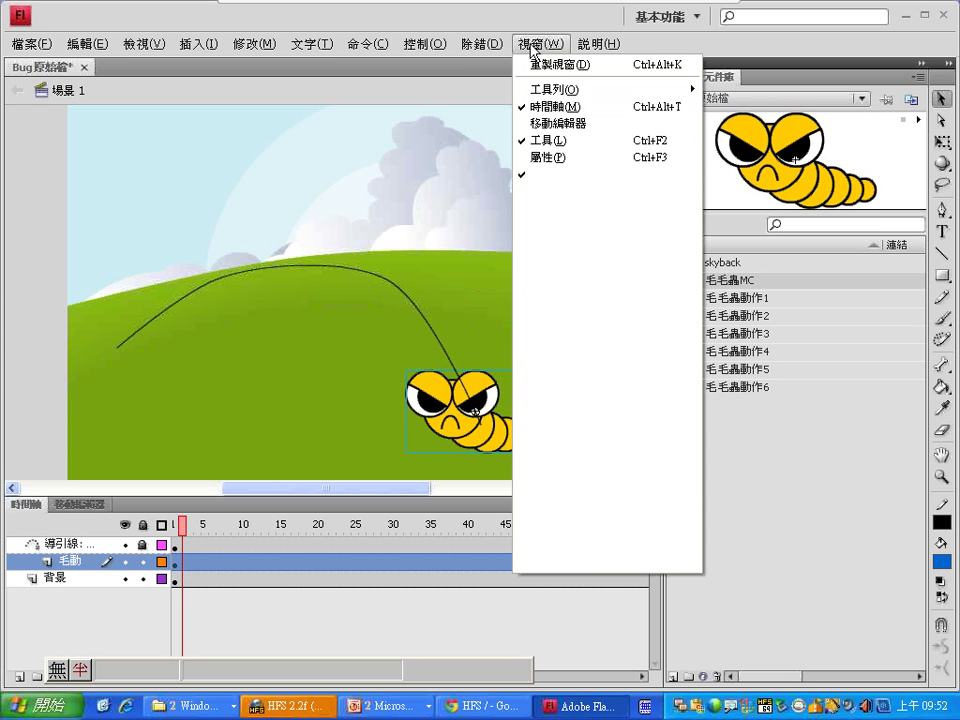
pyautogui.moveTo(685, 89)
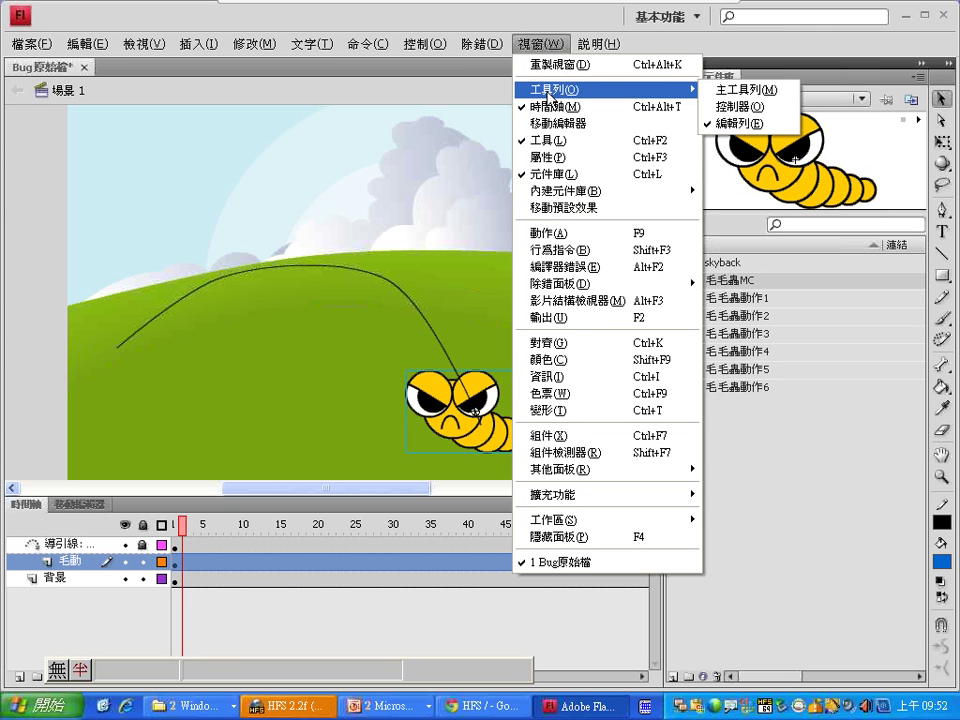
pyautogui.click(716, 96)
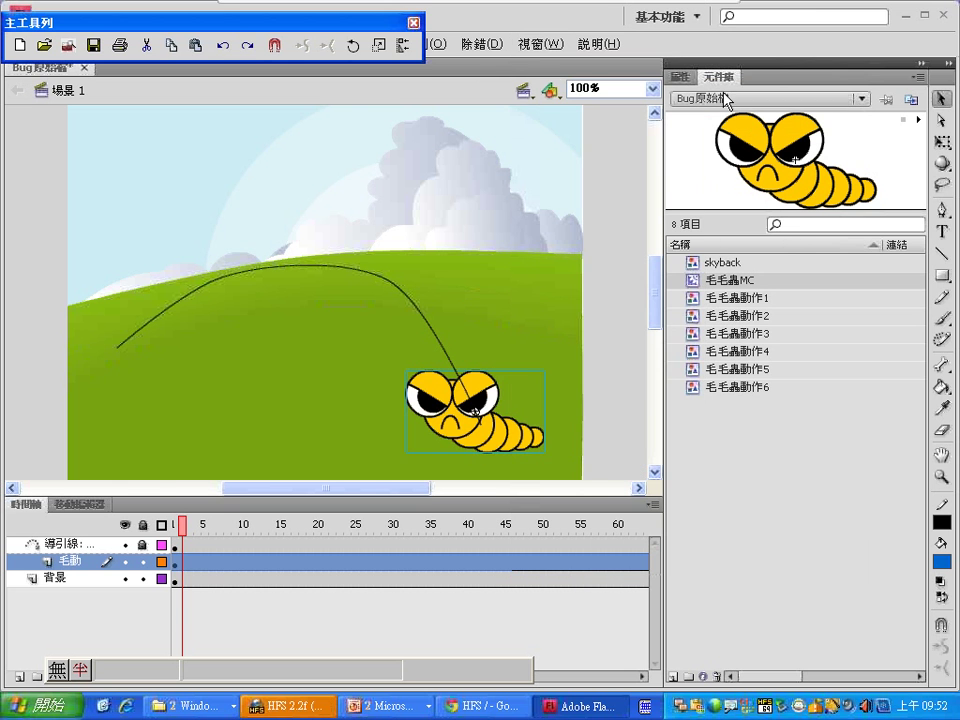
pyautogui.moveTo(262, 38)
pyautogui.mouseDown()
pyautogui.moveTo(272, 60)
pyautogui.moveTo(300, 44)
pyautogui.moveTo(285, 83)
pyautogui.mouseUp()
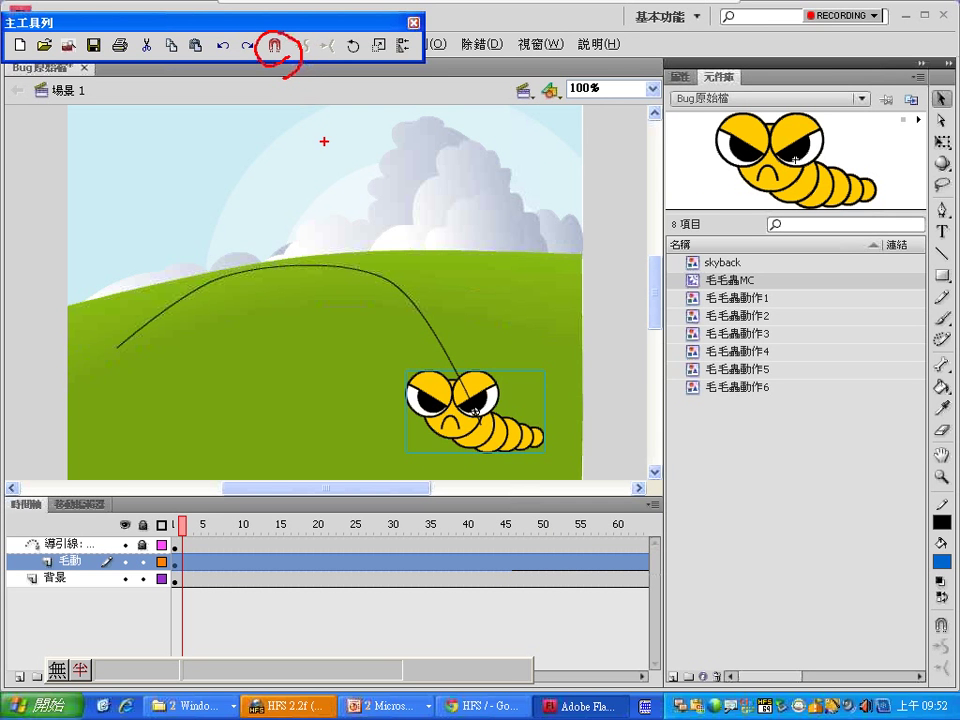
pyautogui.press('Escape')
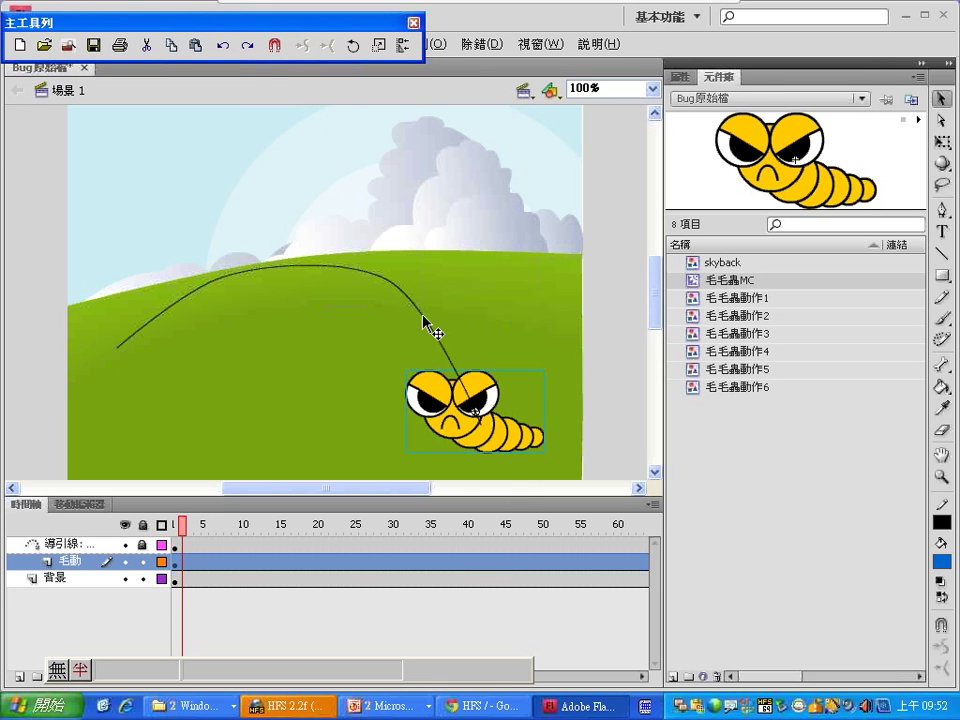
pyautogui.click(274, 45)
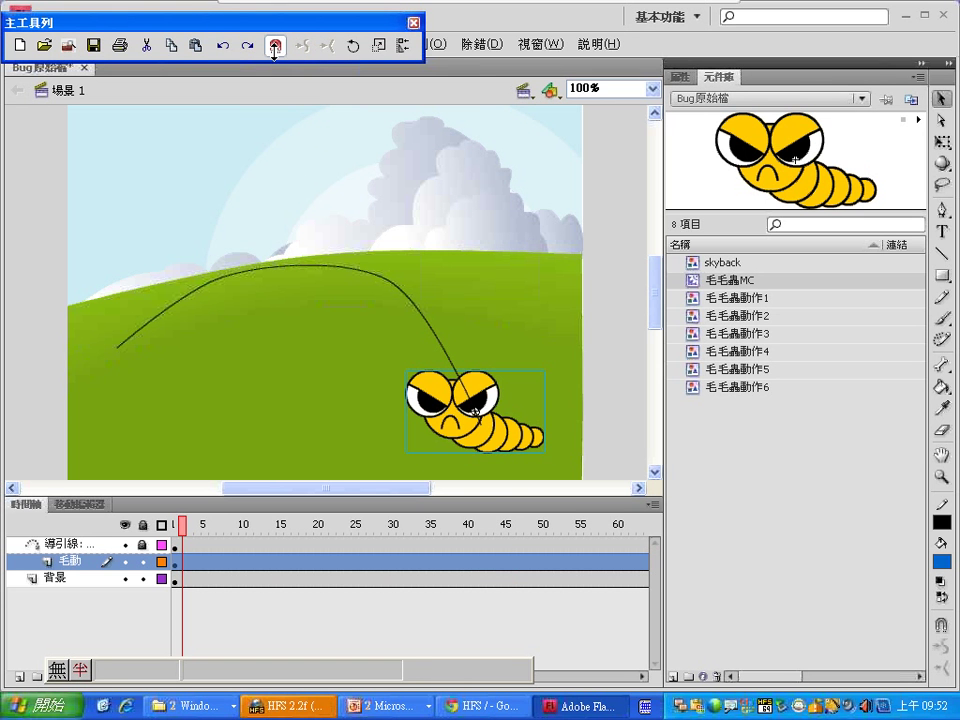
pyautogui.click(413, 22)
pyautogui.click(540, 44)
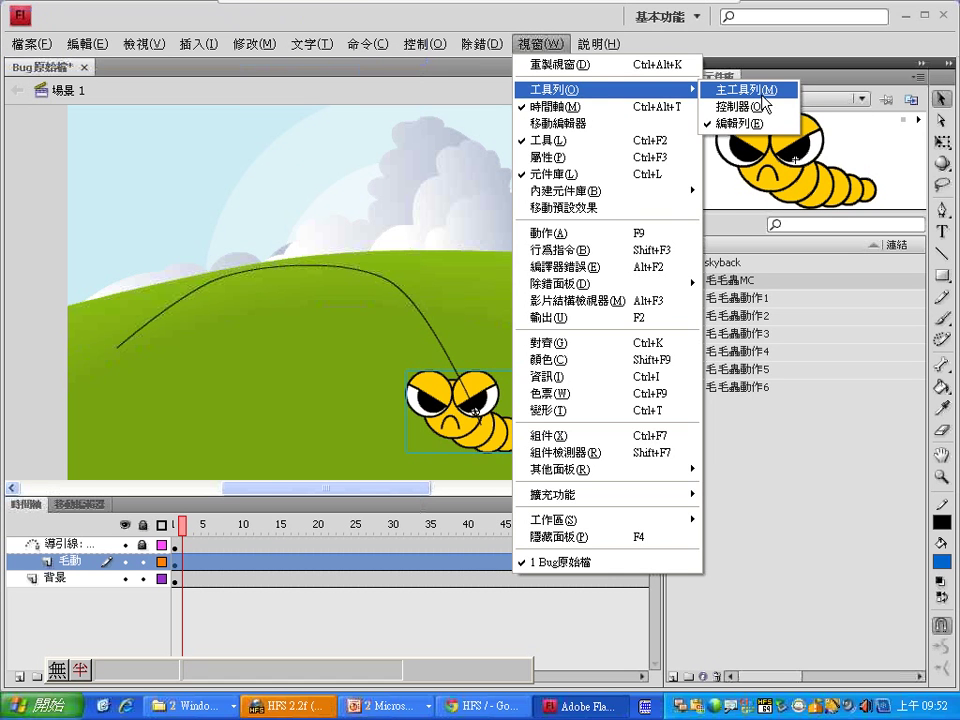
pyautogui.click(745, 88)
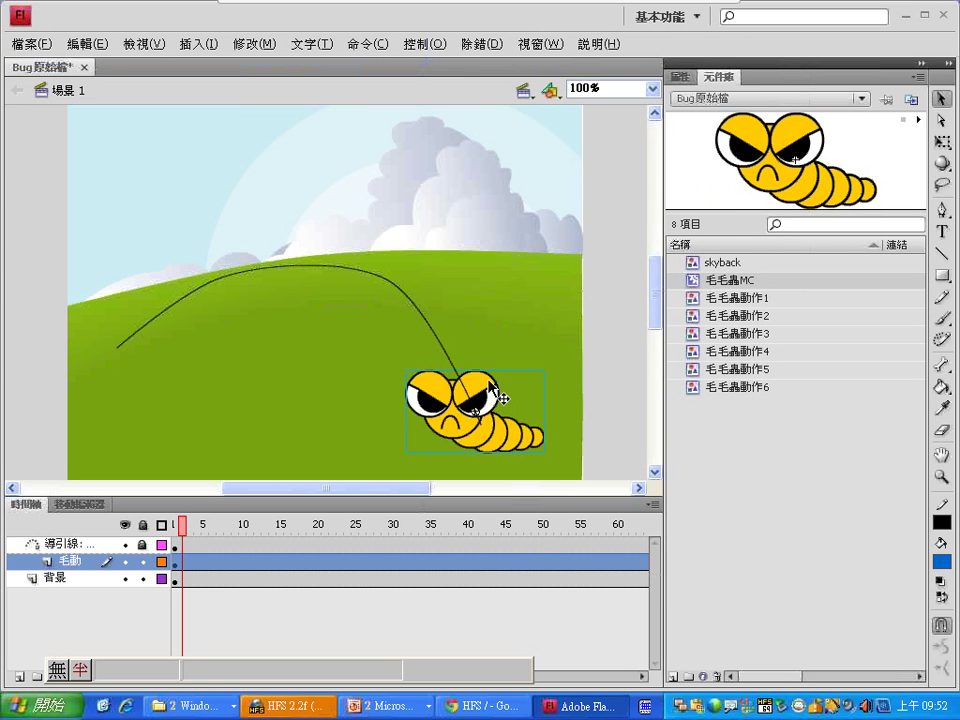
pyautogui.moveTo(463, 463); pyautogui.dragTo(462, 405)
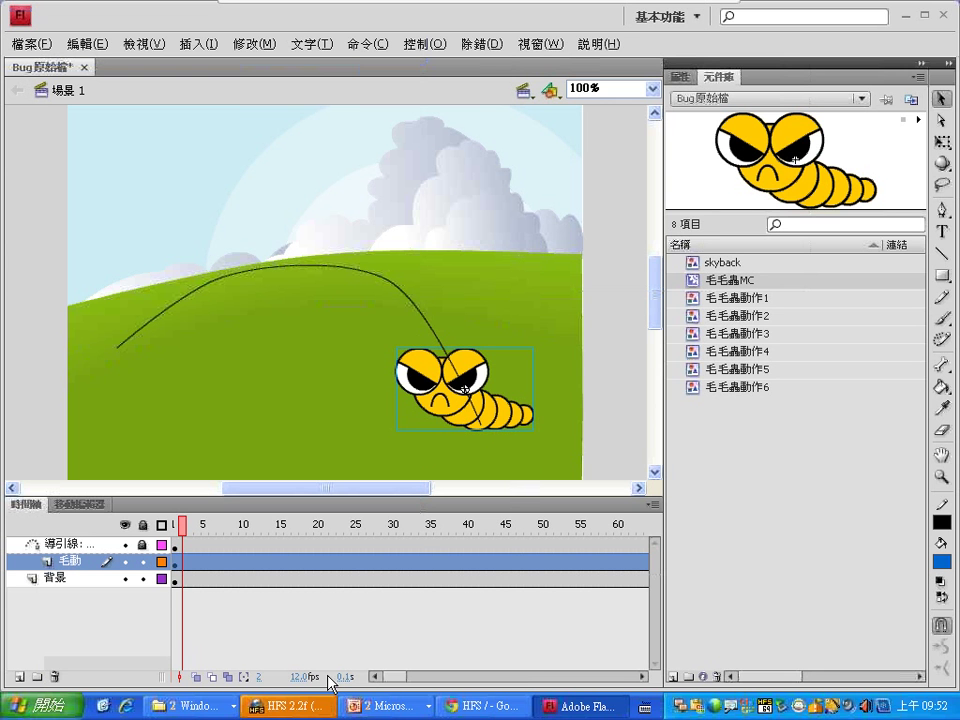
pyautogui.moveTo(394, 681); pyautogui.dragTo(412, 683)
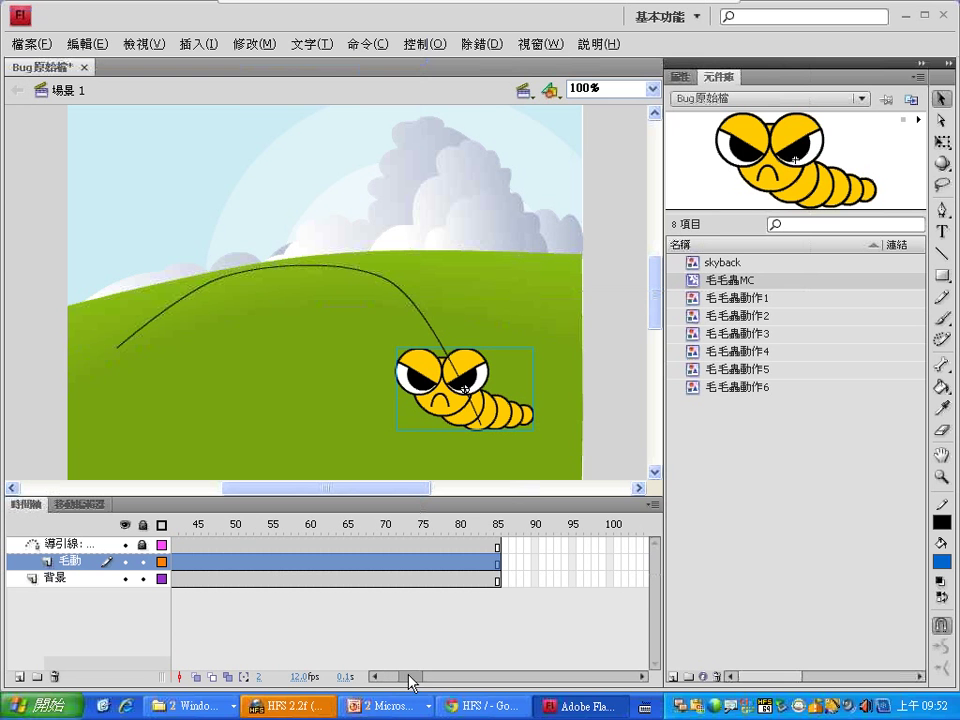
pyautogui.click(497, 562)
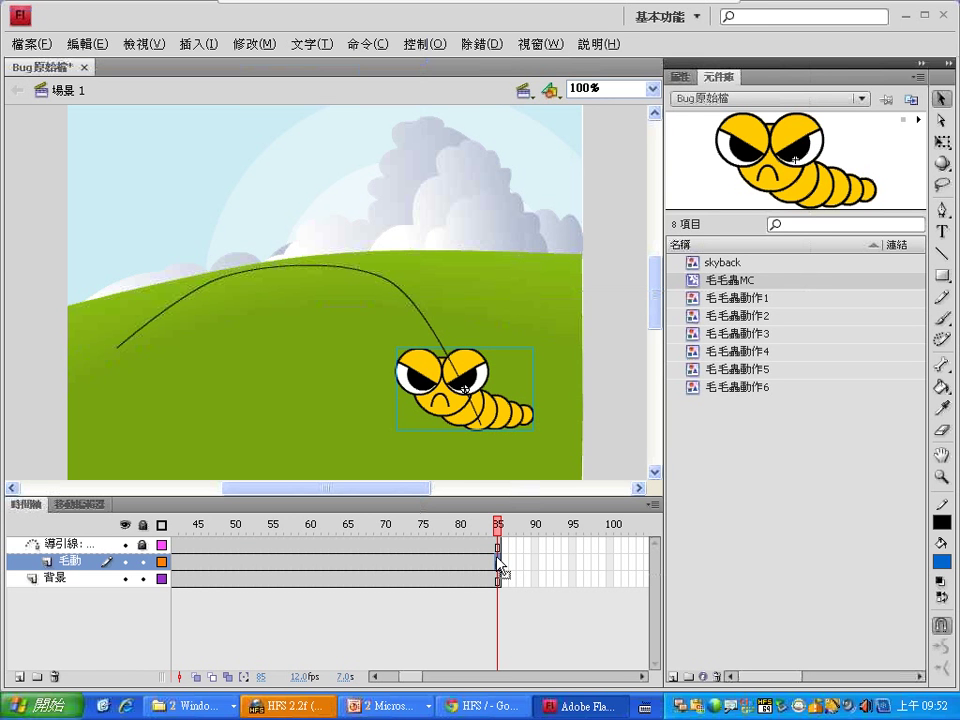
pyautogui.press('F6')
pyautogui.moveTo(466, 392); pyautogui.dragTo(300, 281)
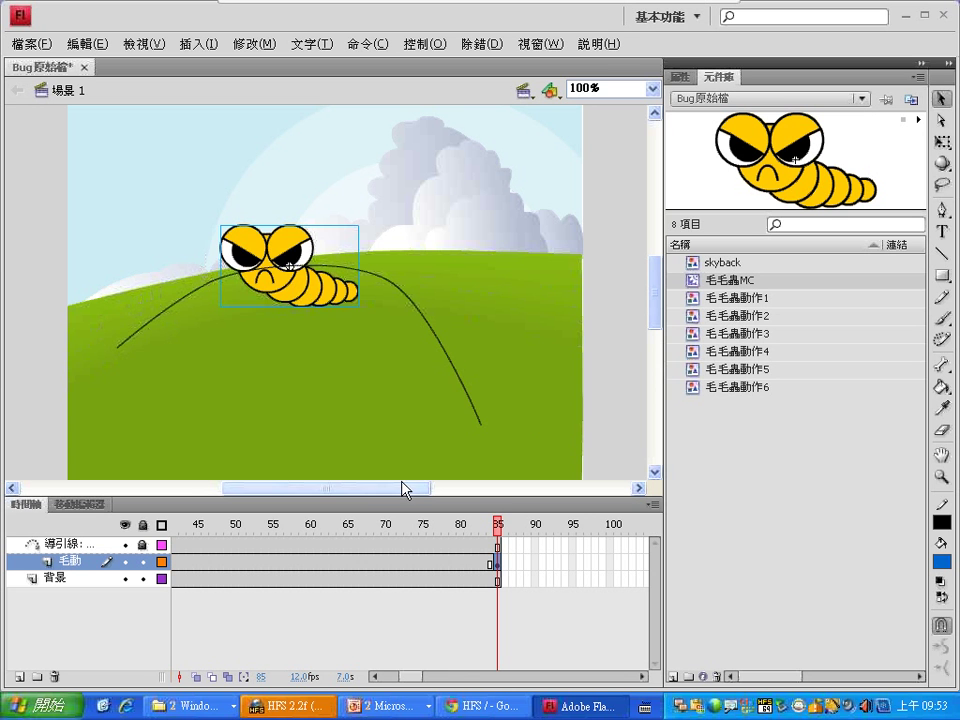
pyautogui.hotkey('ctrl', 'z')
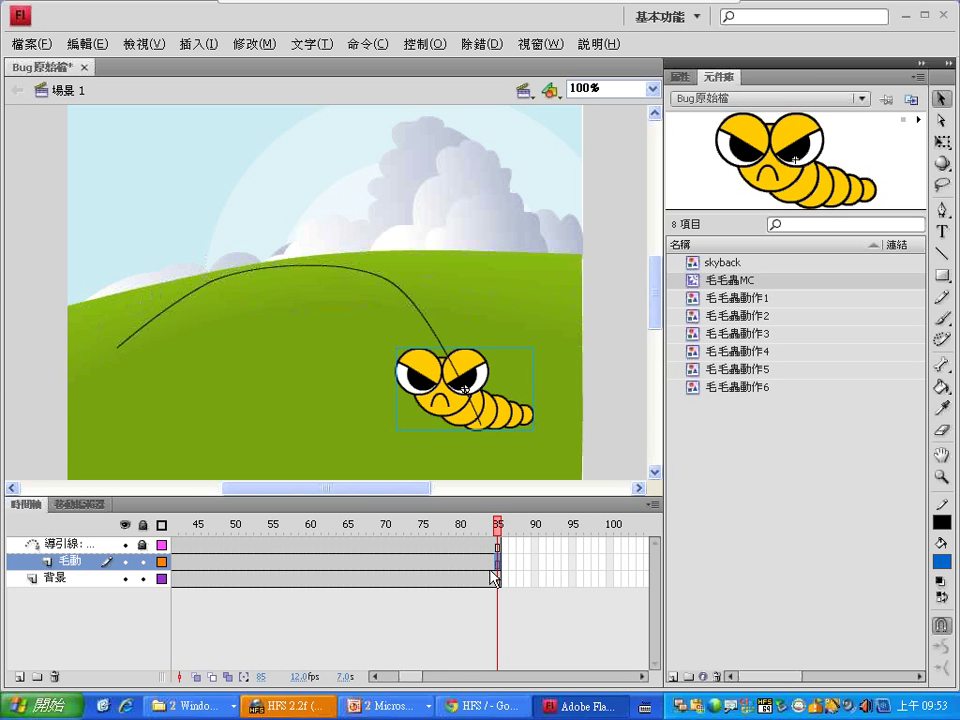
# - Insert a keyframe at frame 55 of layer 毛動 and snap the caterpillar's centre point onto the guide path at the hilltop
pyautogui.moveTo(497, 544); pyautogui.dragTo(281, 542)
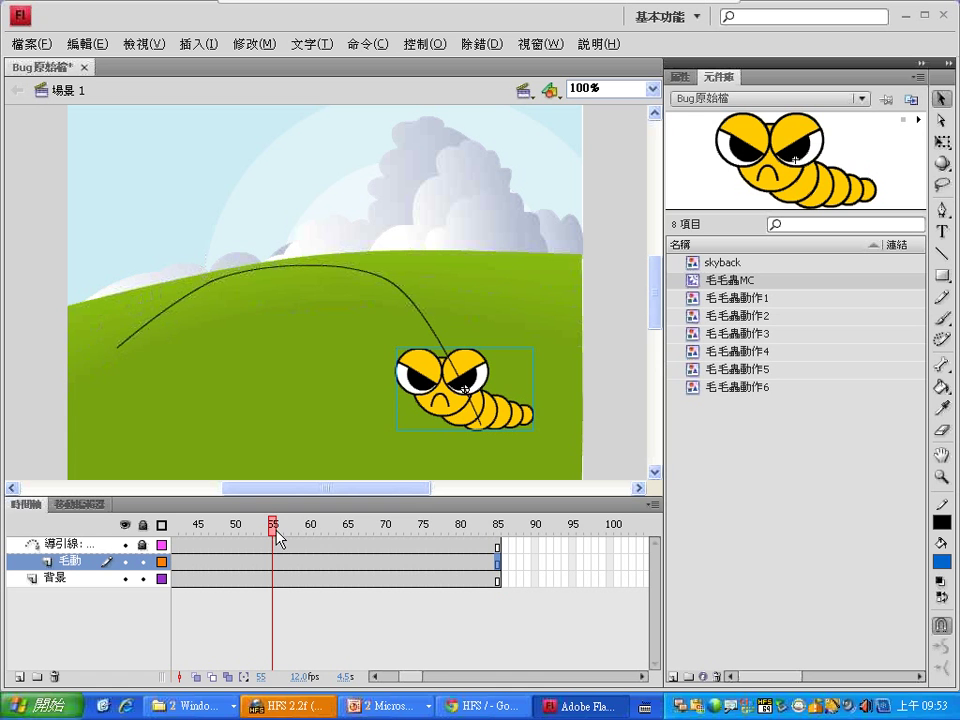
pyautogui.click(272, 563)
pyautogui.press('F6')
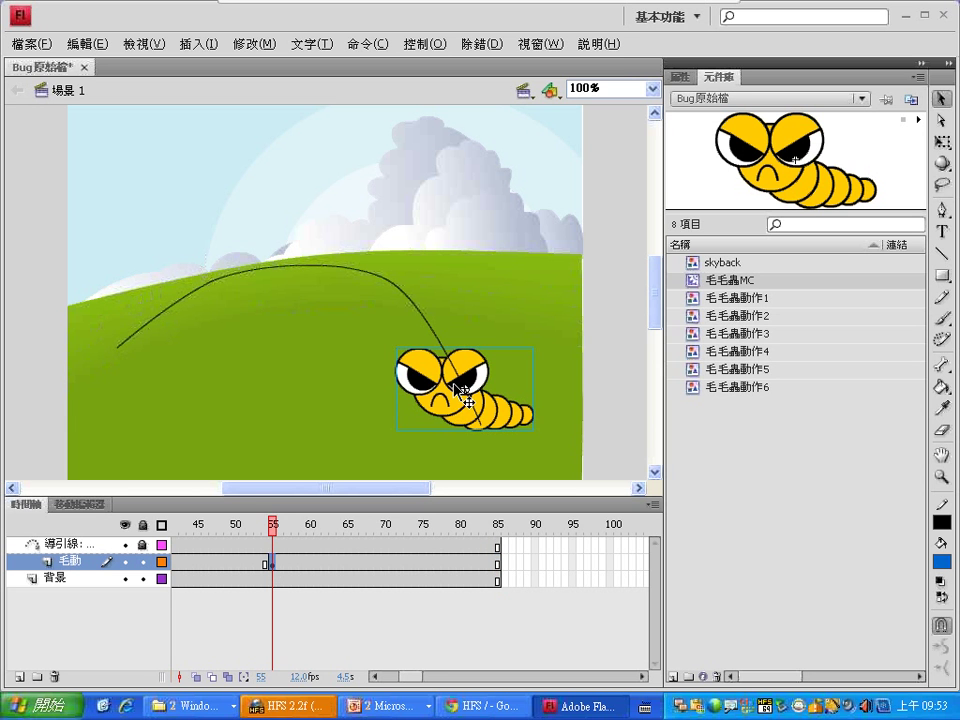
pyautogui.moveTo(462, 390); pyautogui.dragTo(318, 275)
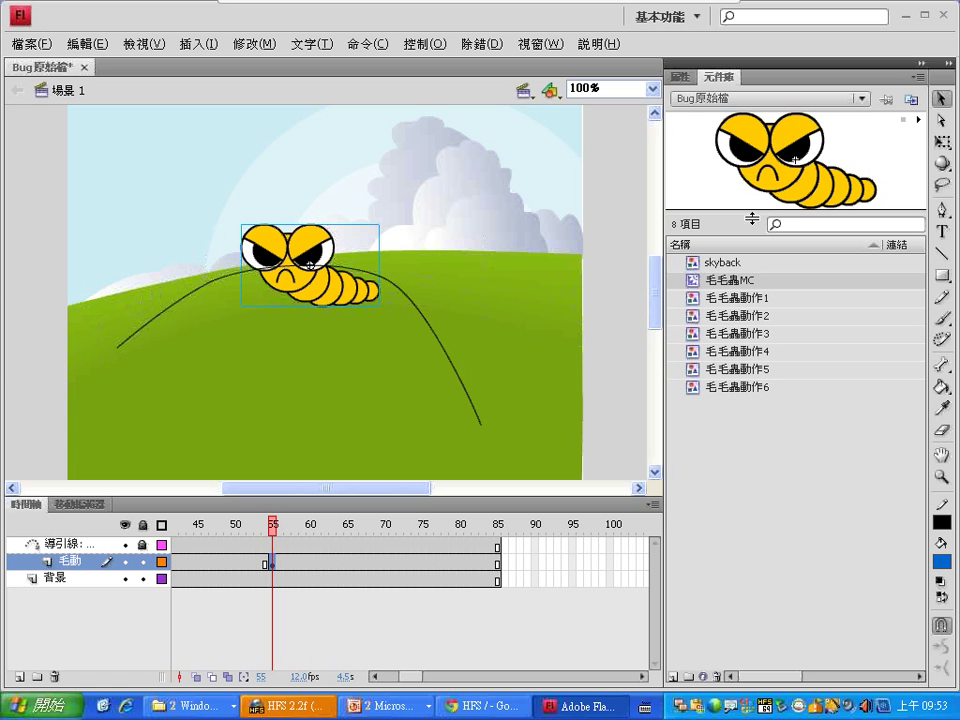
# - Scale the caterpillar at frame 55 down to about a third of its size with Free Transform, and return to the Selection tool
pyautogui.click(944, 144)
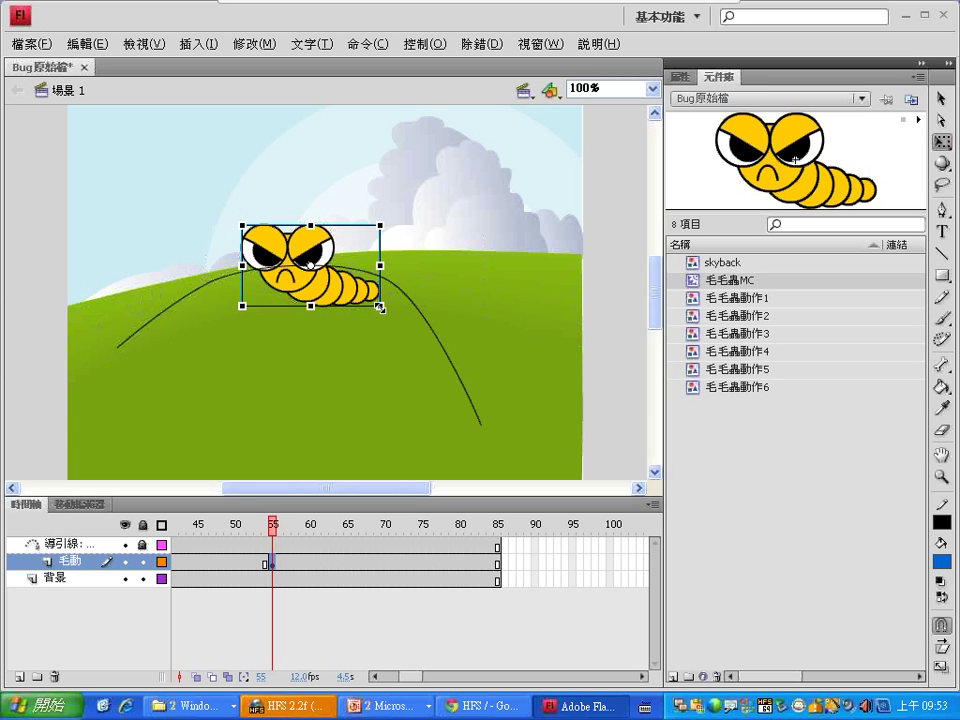
pyautogui.moveTo(381, 308); pyautogui.dragTo(337, 285)
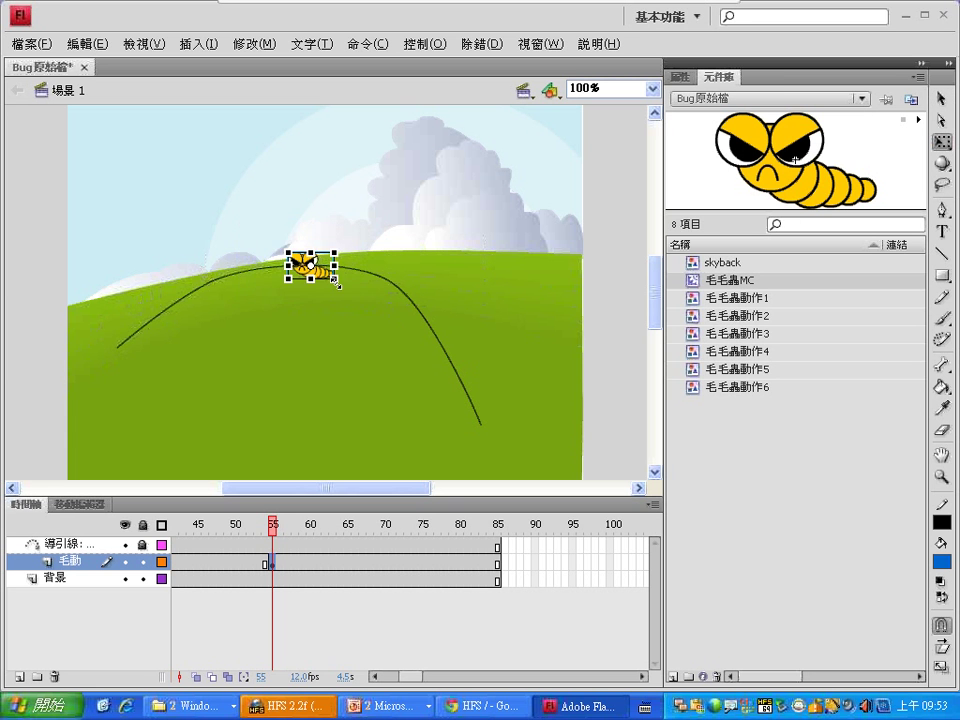
pyautogui.click(946, 101)
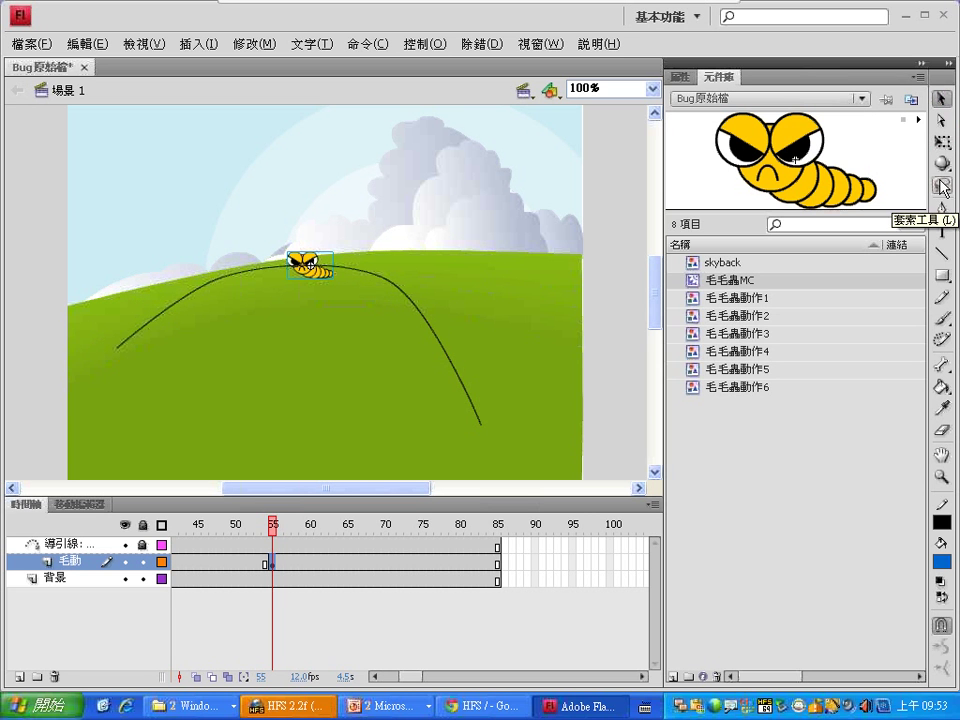
pyautogui.moveTo(948, 150)
pyautogui.mouseDown()
pyautogui.moveTo(934, 153)
pyautogui.moveTo(954, 126)
pyautogui.moveTo(930, 110)
pyautogui.mouseUp()
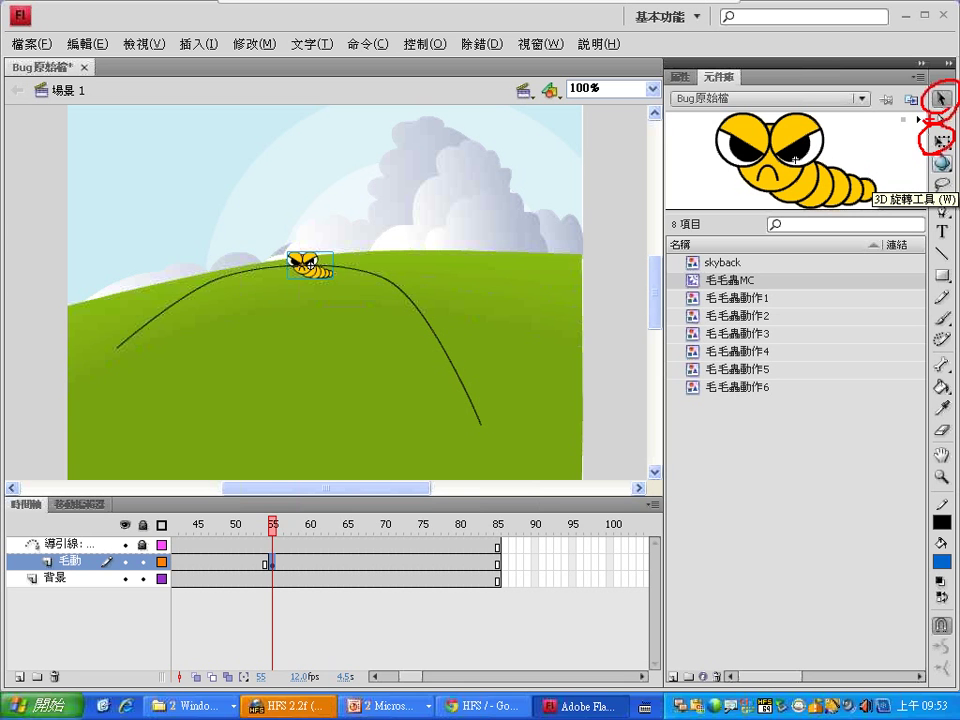
pyautogui.press('Escape')
# - Insert a keyframe at frame 85 of layer 毛動, with the caterpillar moved to the guide path's lower-left end and enlarged to about double size
pyautogui.click(498, 562)
pyautogui.press('F6')
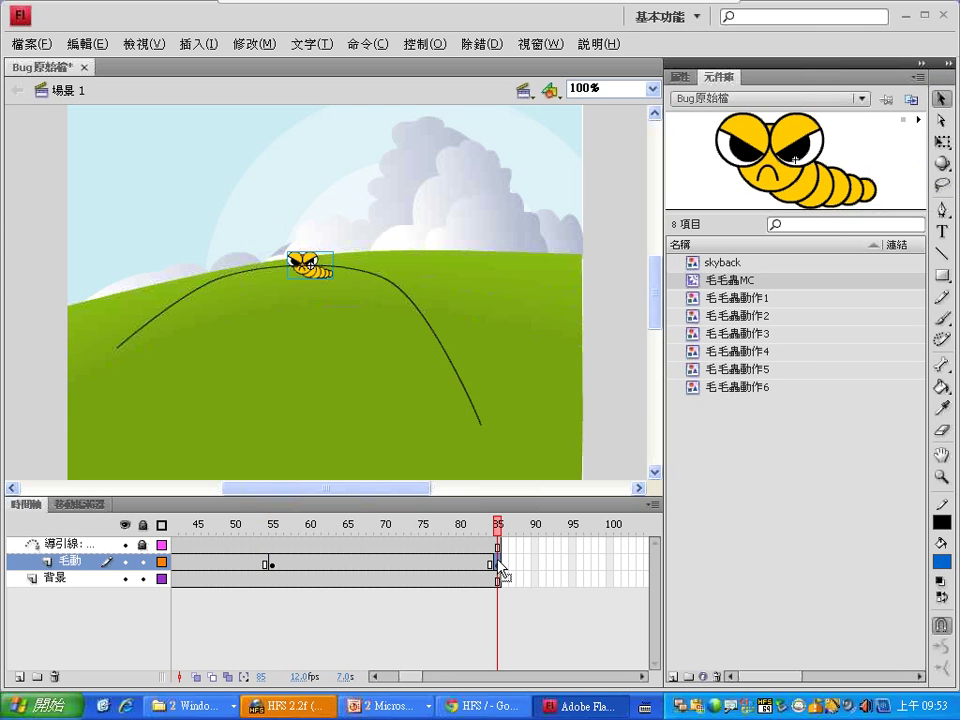
pyautogui.moveTo(316, 276); pyautogui.dragTo(168, 371)
pyautogui.press('q')
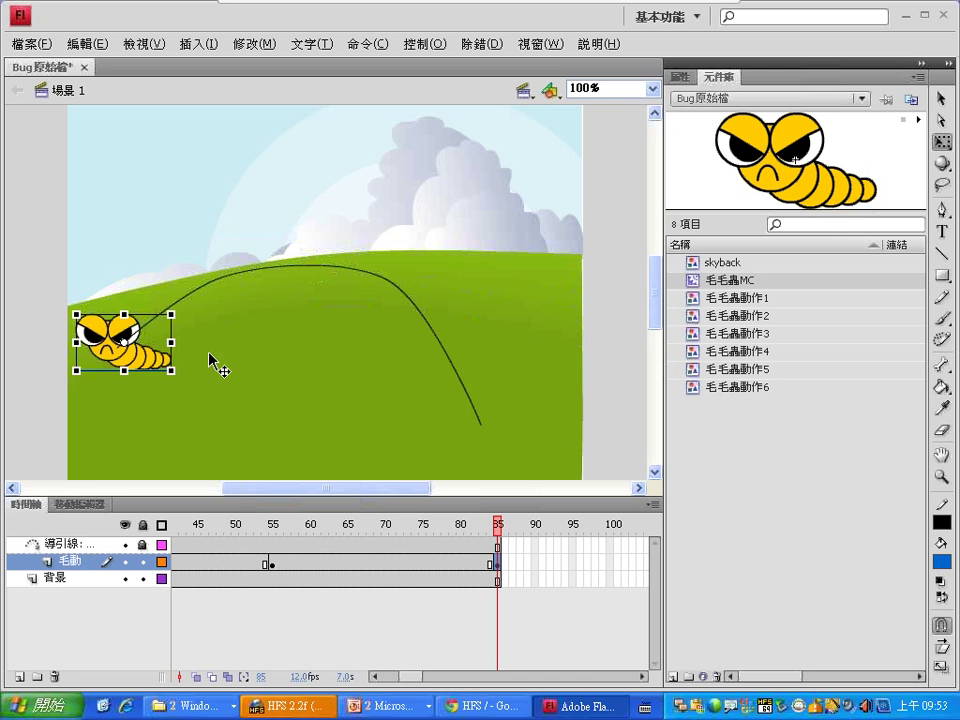
pyautogui.press('v')
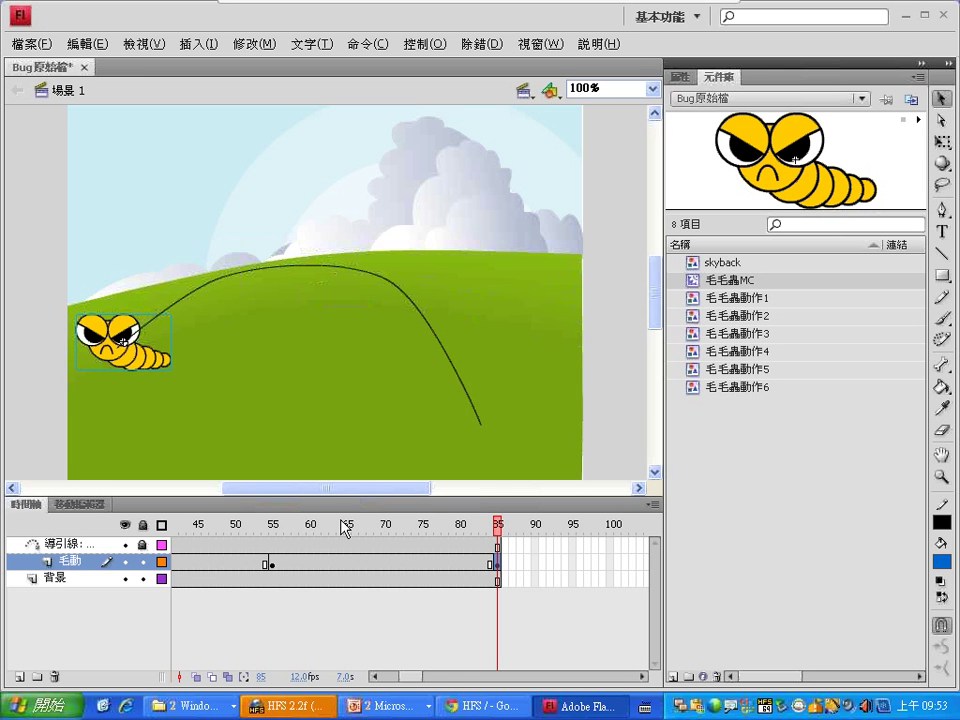
# - Create a classic tween on layer 毛動 between the keyframes at frames 1 and 55
pyautogui.moveTo(503, 537); pyautogui.dragTo(11, 555)
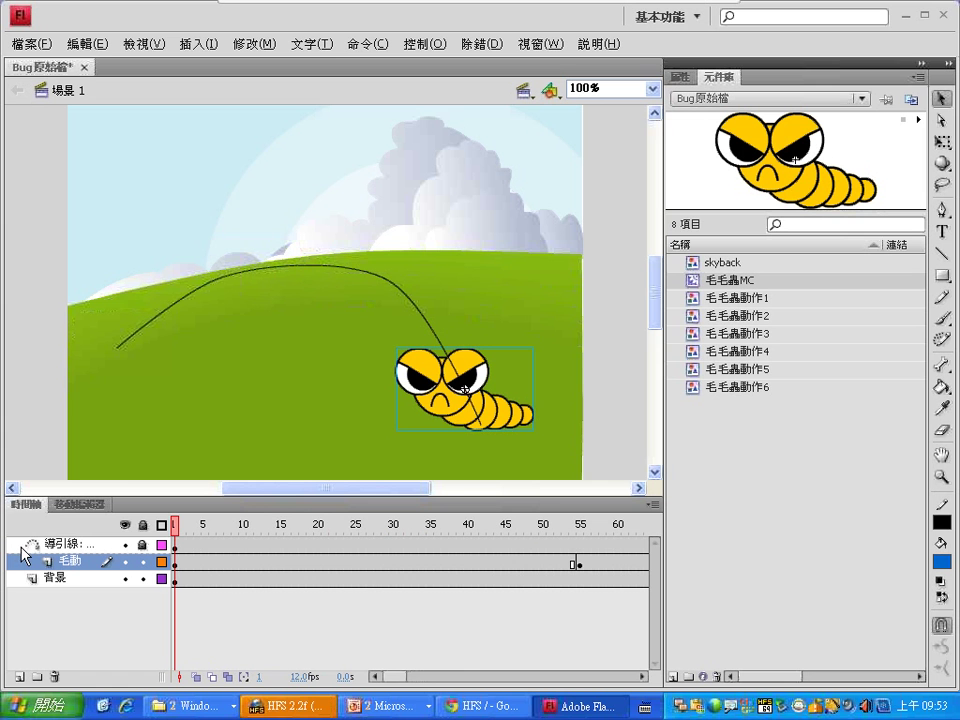
pyautogui.moveTo(176, 530); pyautogui.dragTo(243, 540)
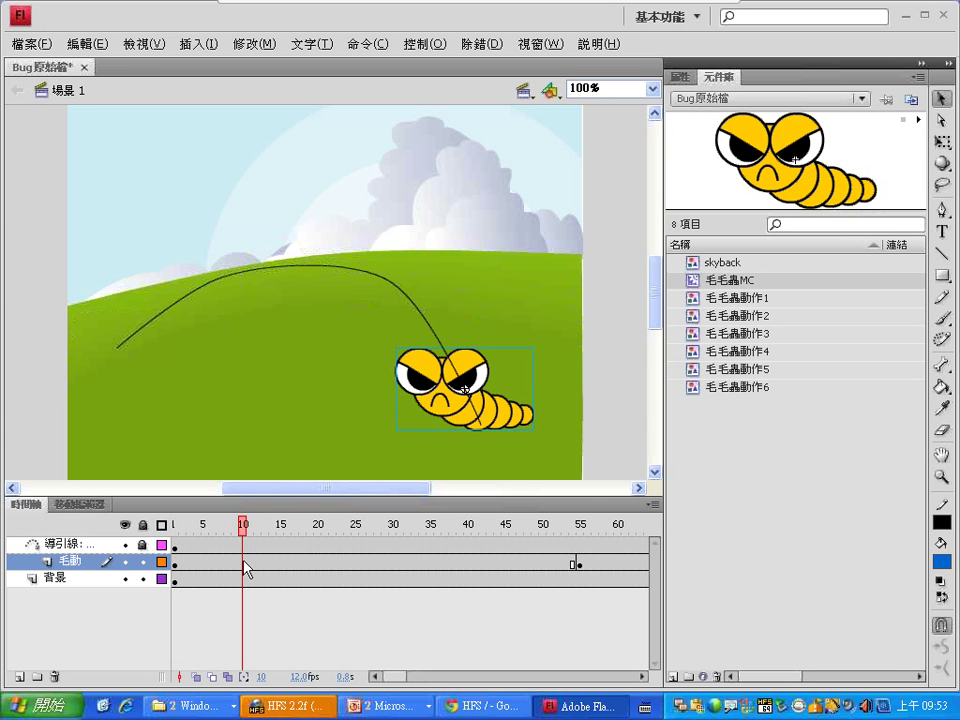
pyautogui.click(243, 563)
pyautogui.rightClick(243, 565)
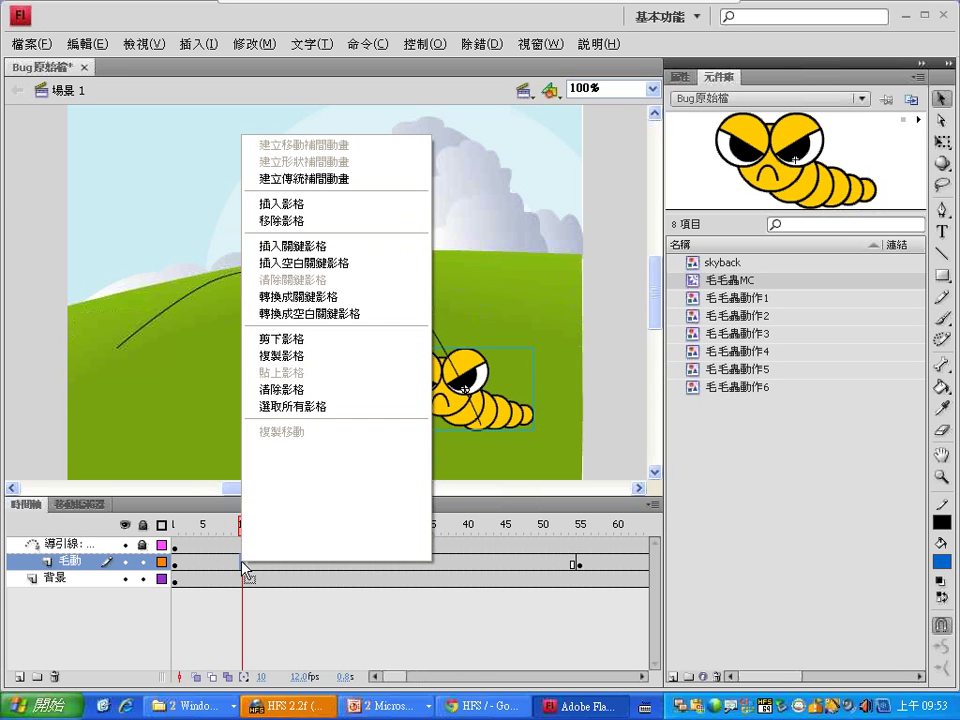
pyautogui.click(352, 180)
# - Create a classic tween on layer 毛動 between the keyframes at frames 55 and 85
pyautogui.click(610, 563)
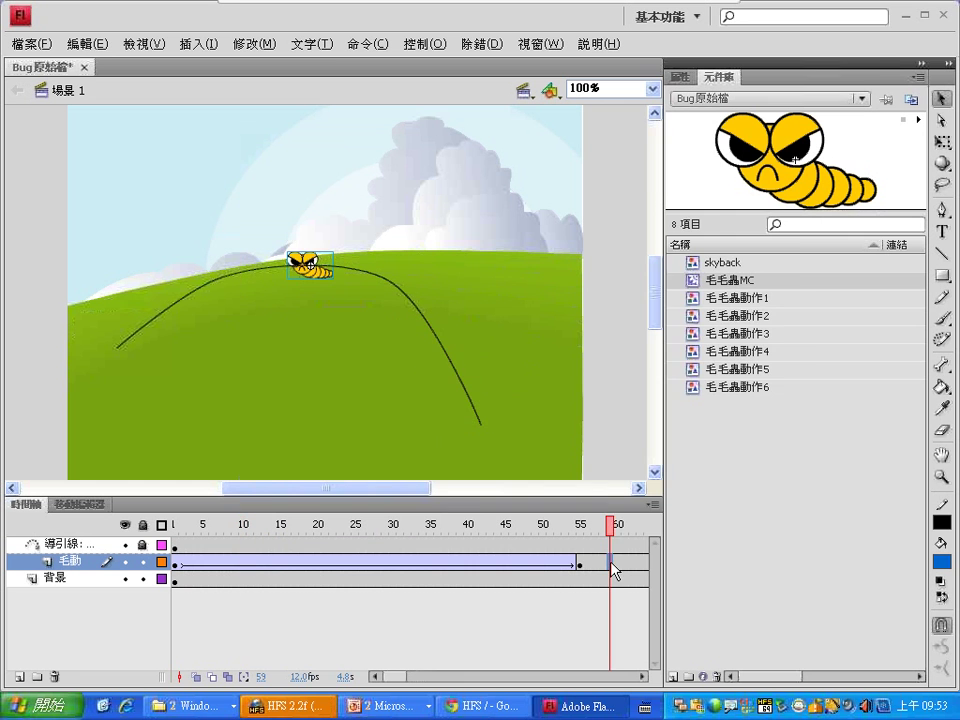
pyautogui.rightClick(610, 563)
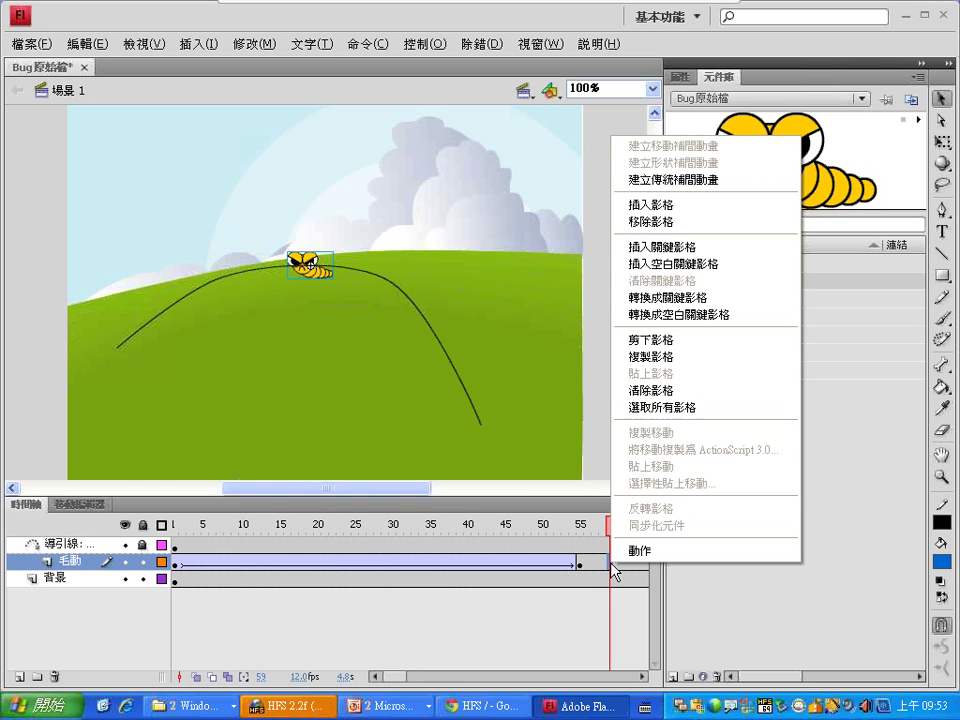
pyautogui.click(684, 182)
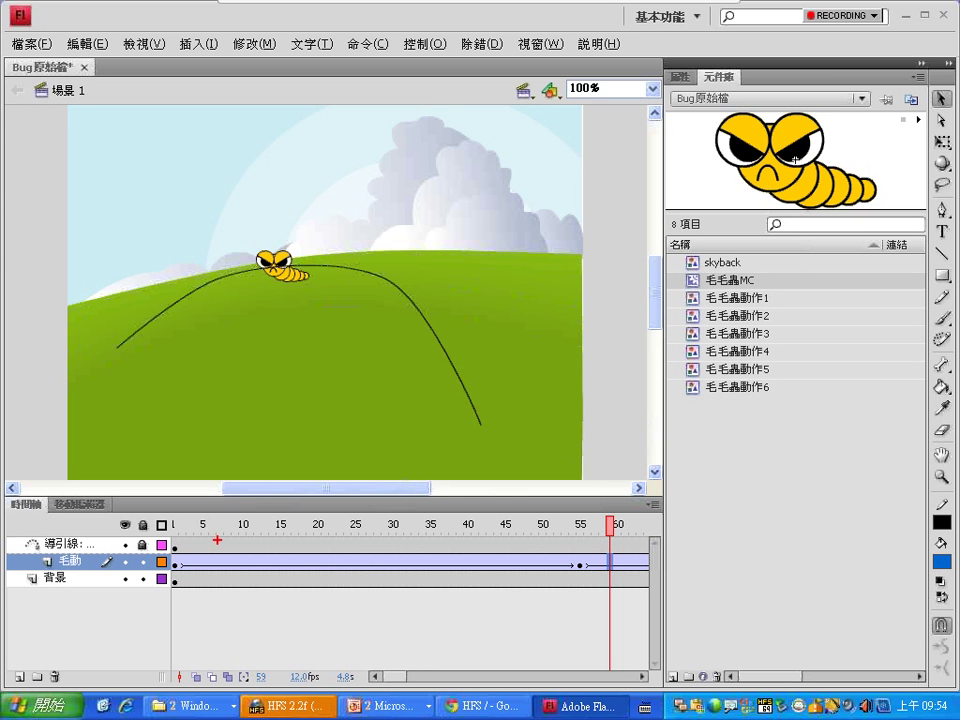
pyautogui.moveTo(80, 561); pyautogui.dragTo(122, 537)
pyautogui.moveTo(783, 500)
pyautogui.mouseDown()
pyautogui.moveTo(660, 470)
pyautogui.moveTo(819, 420)
pyautogui.moveTo(785, 515)
pyautogui.mouseUp()
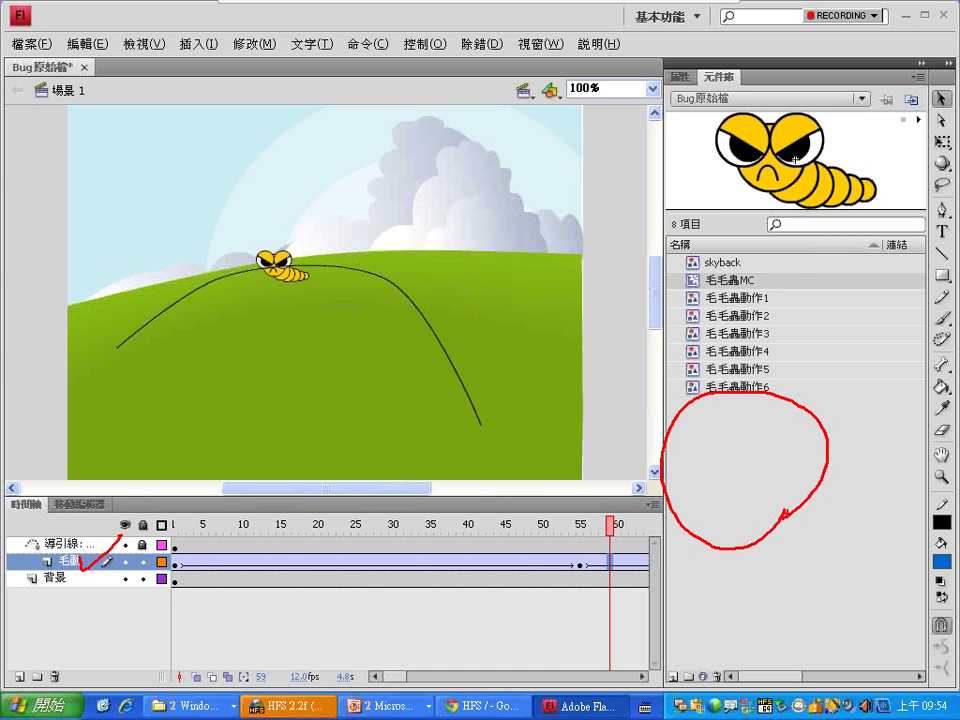
pyautogui.press('Escape')
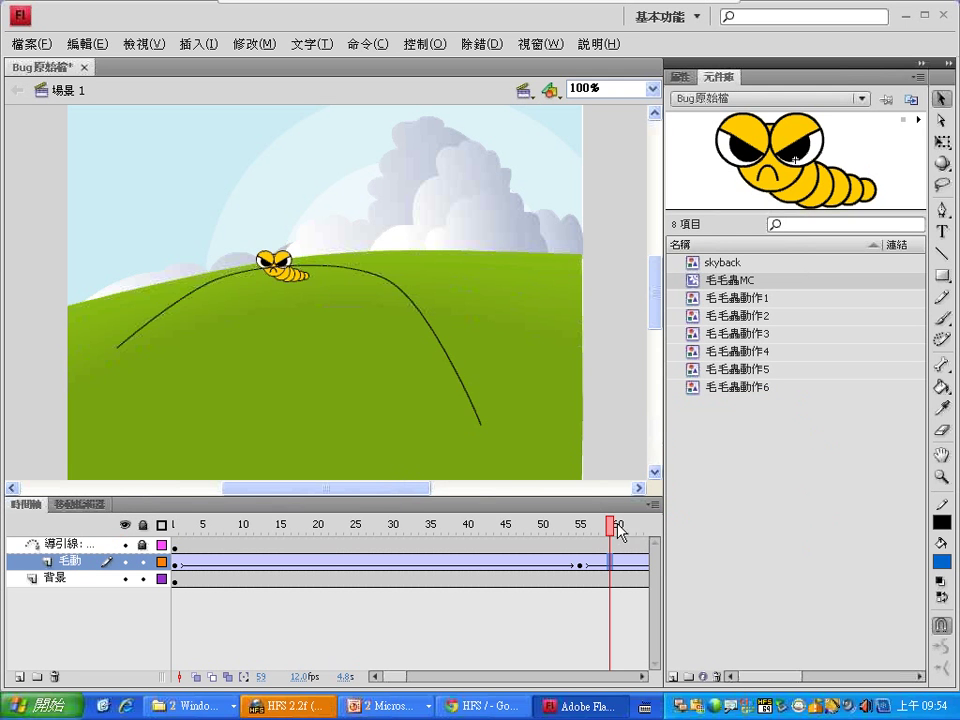
# - Scrub the timeline to check the caterpillar's motion along the guide path, then test the movie and close its preview window
pyautogui.moveTo(612, 532); pyautogui.dragTo(380, 458)
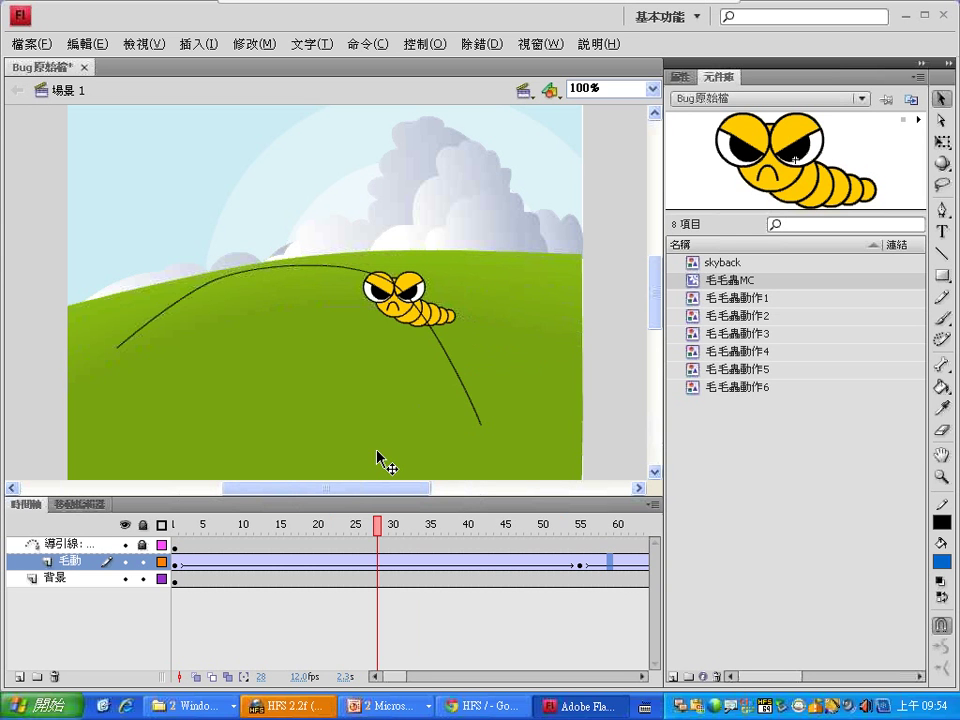
pyautogui.moveTo(377, 524); pyautogui.dragTo(507, 525)
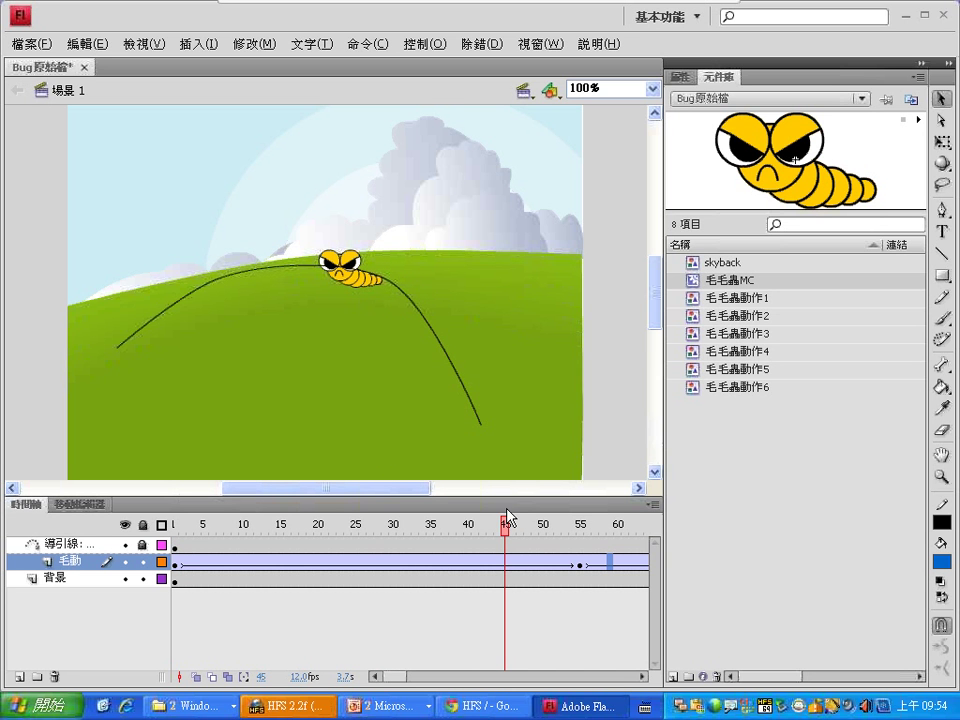
pyautogui.click(425, 44)
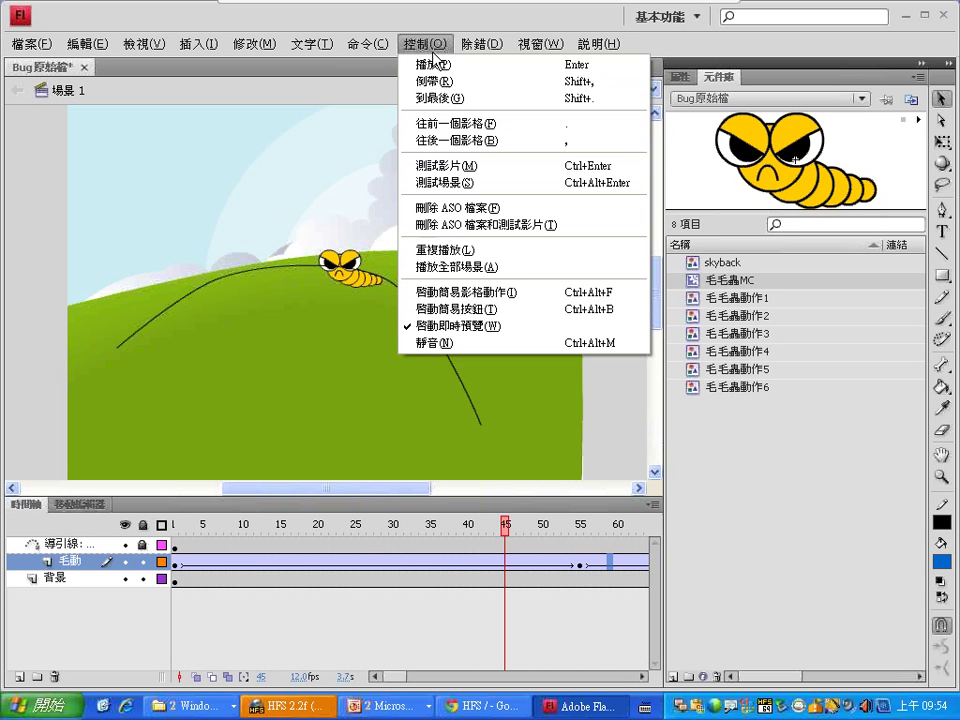
pyautogui.click(497, 168)
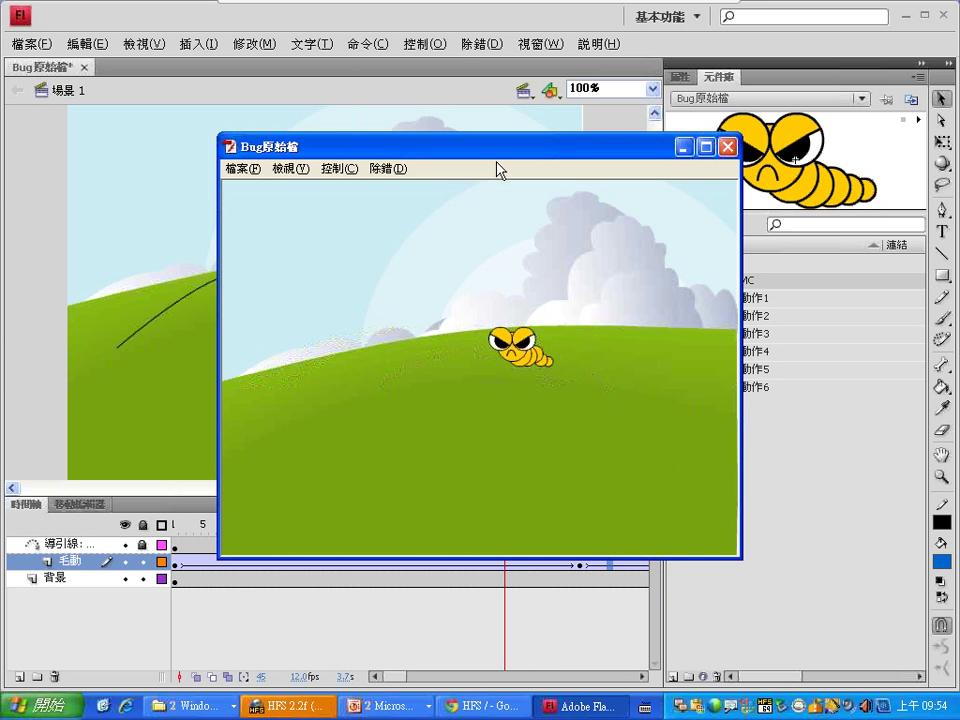
pyautogui.click(729, 148)
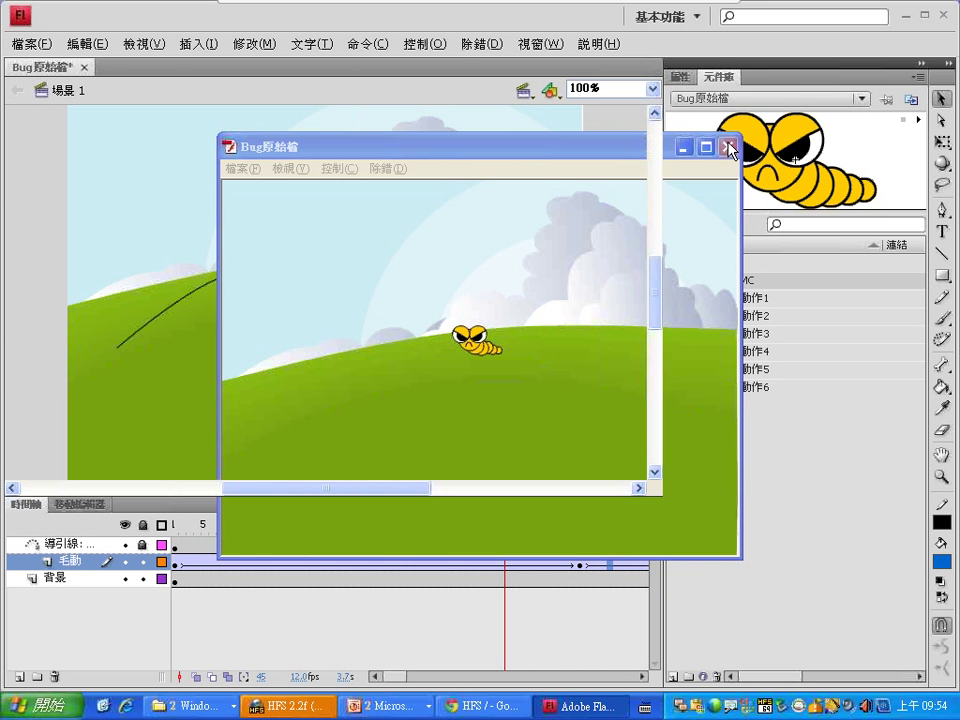
pyautogui.click(717, 28)
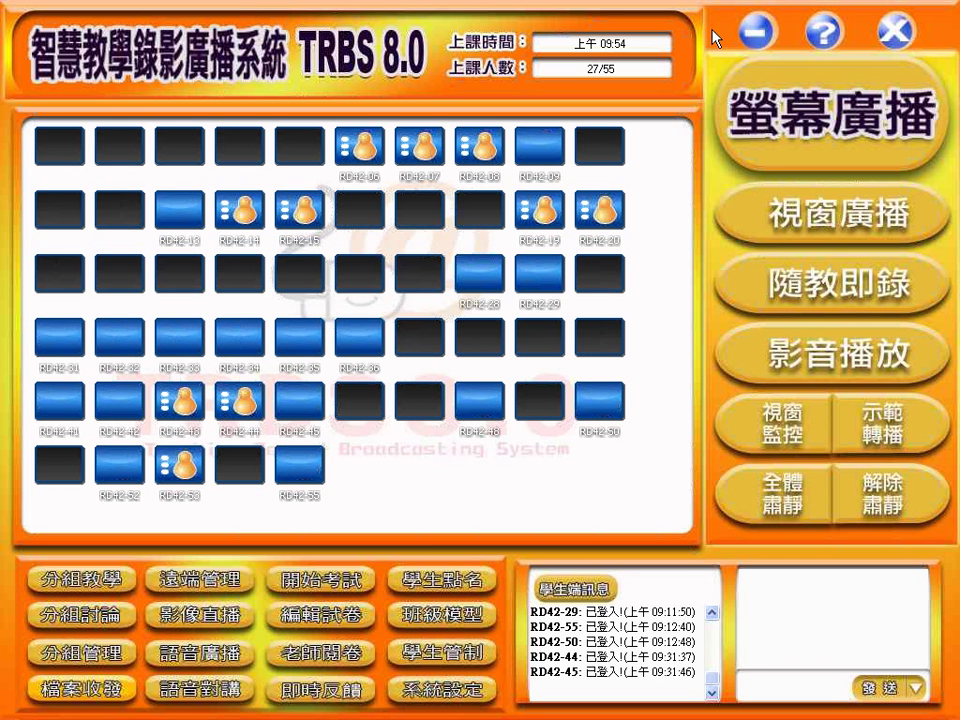